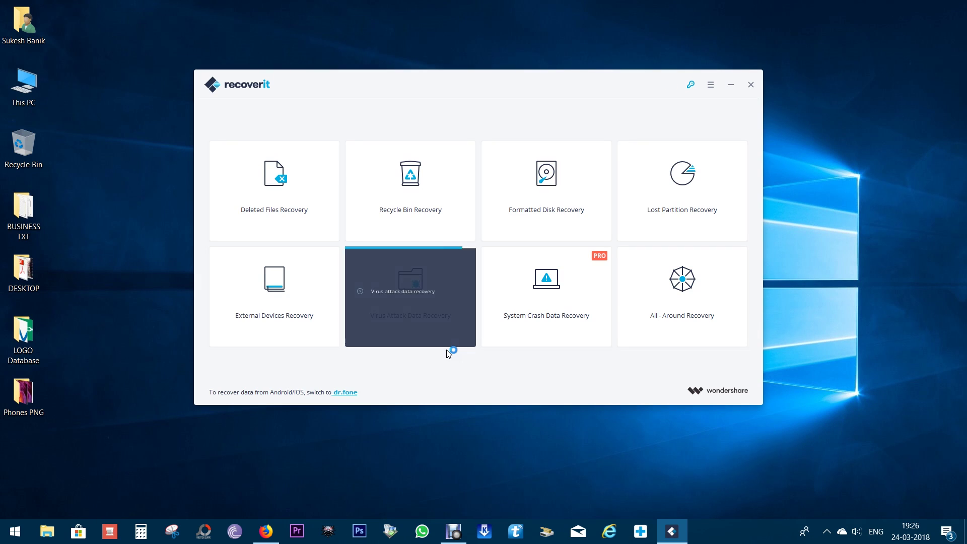
# Step: Bring the Recoverit product web page to the front in Firefox
pyautogui.click(248, 182)
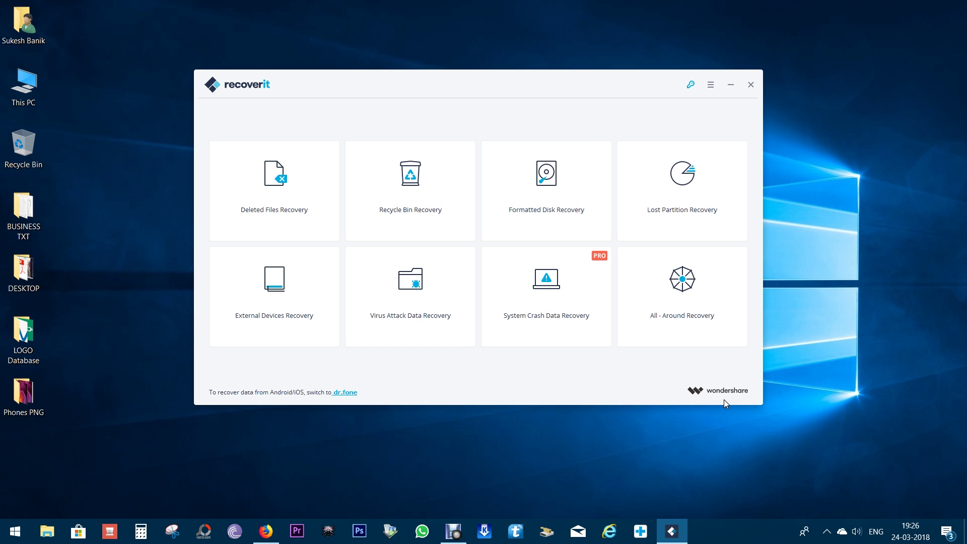
pyautogui.moveTo(277, 259)
pyautogui.moveTo(279, 202)
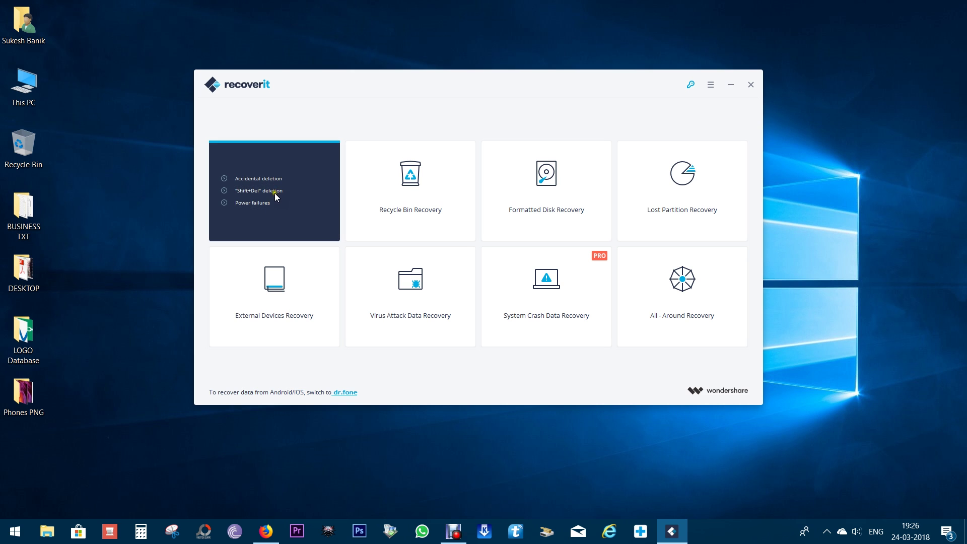
pyautogui.moveTo(414, 217)
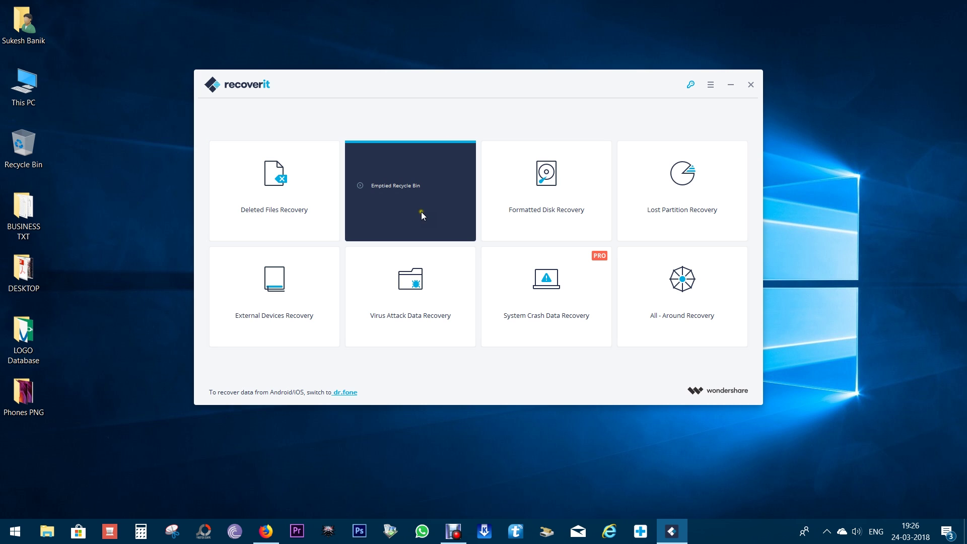
pyautogui.moveTo(545, 226)
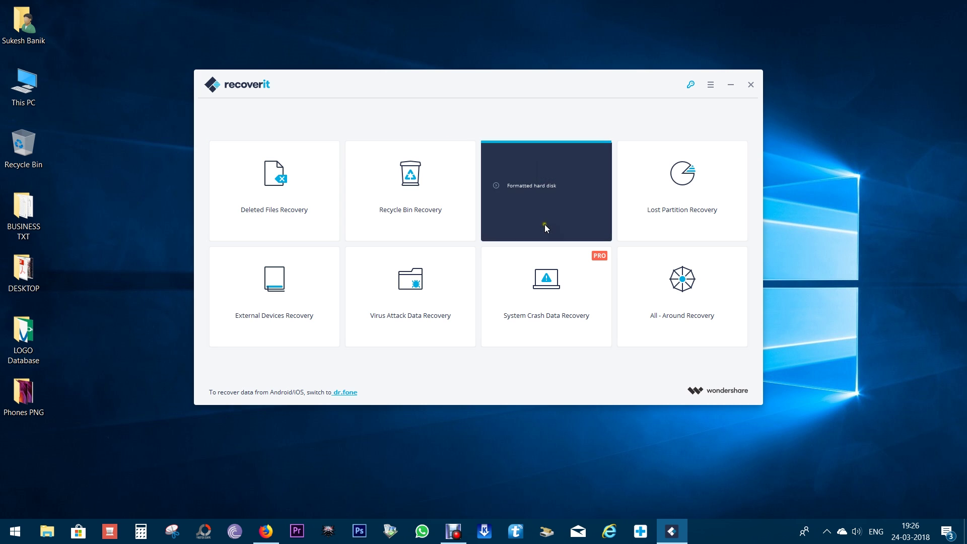
pyautogui.moveTo(679, 219)
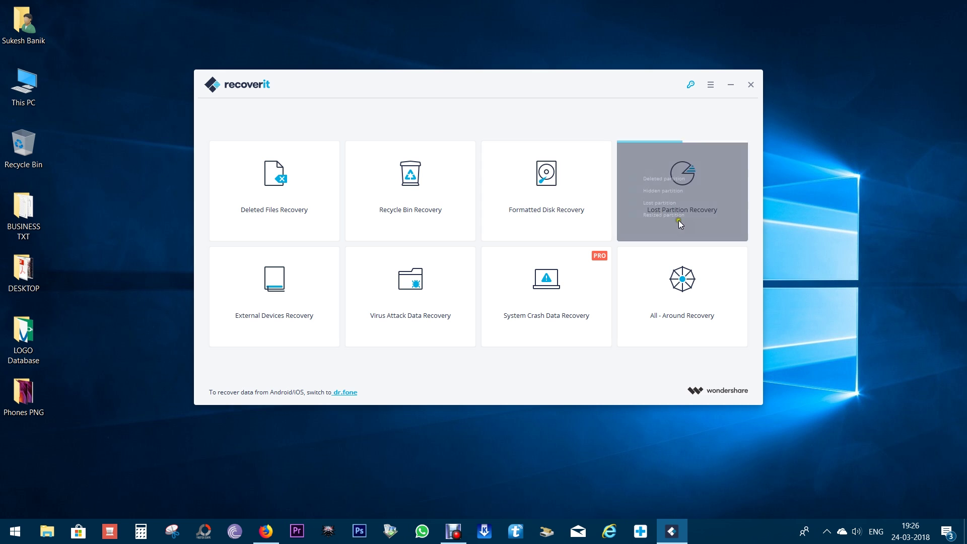
pyautogui.moveTo(258, 333)
pyautogui.moveTo(417, 330)
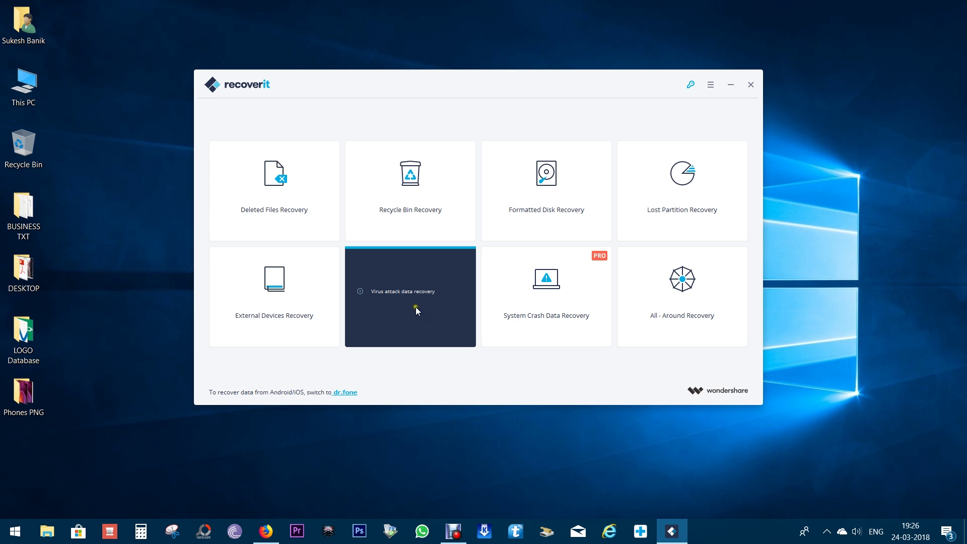
pyautogui.moveTo(554, 316)
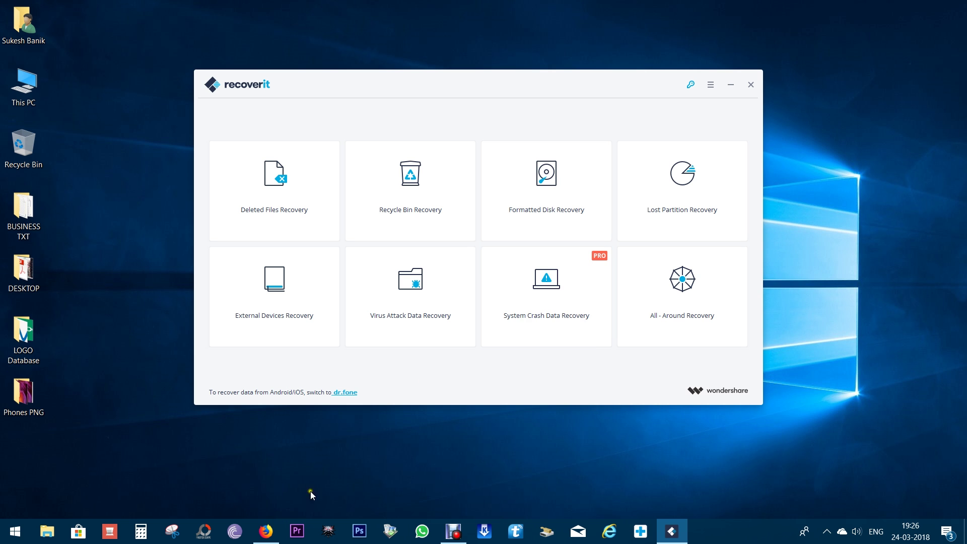
pyautogui.click(272, 530)
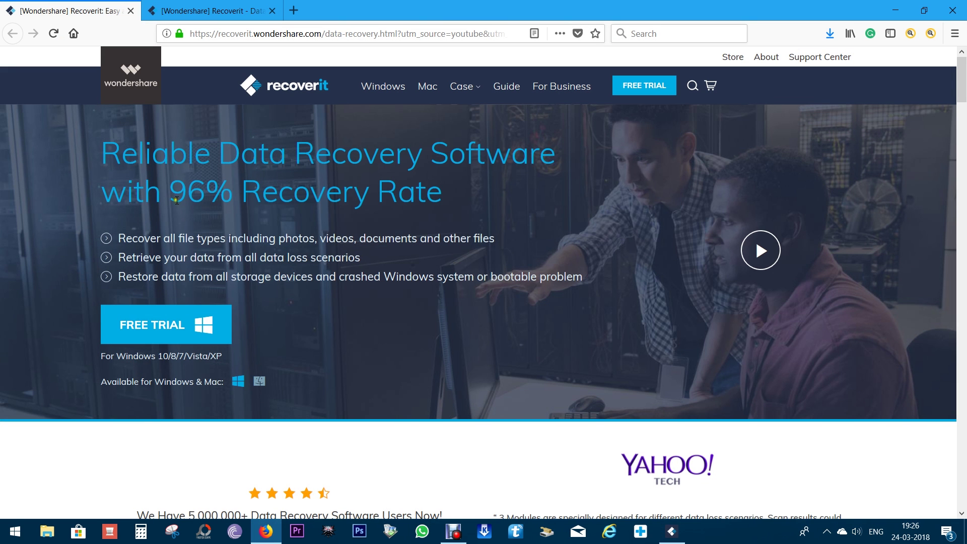
# Step: Highlight the 96% Recovery Rate claim and switch the free trial between Mac and Windows
pyautogui.moveTo(170, 193); pyautogui.dragTo(437, 191)
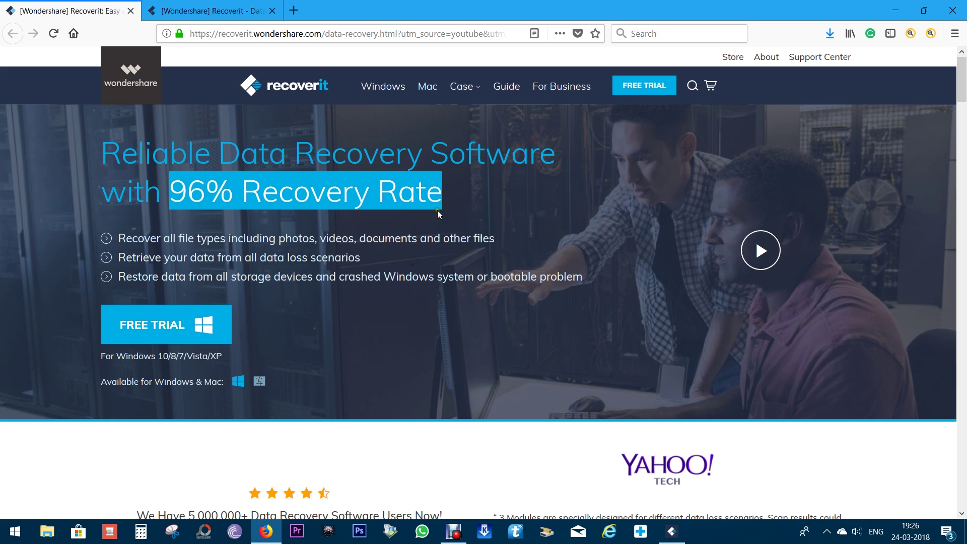
pyautogui.click(437, 214)
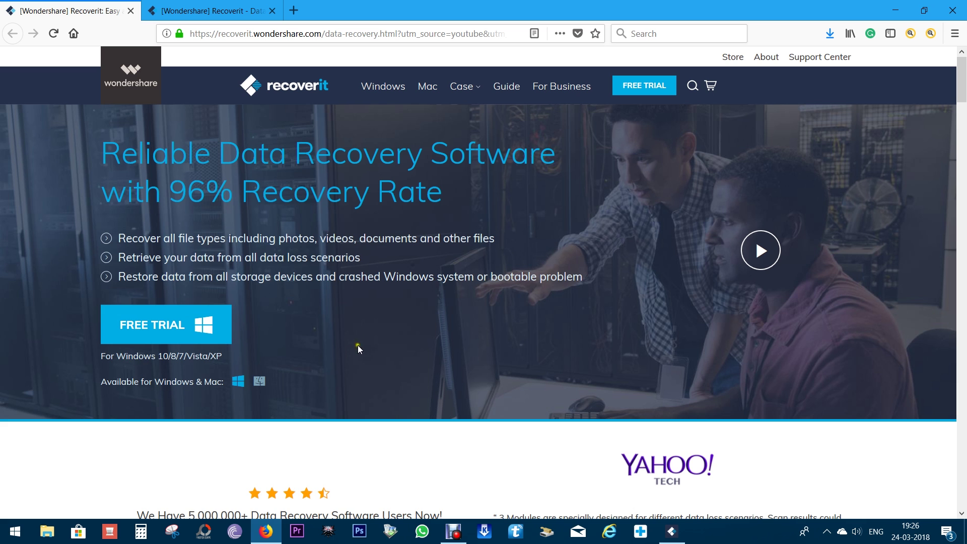
pyautogui.click(259, 381)
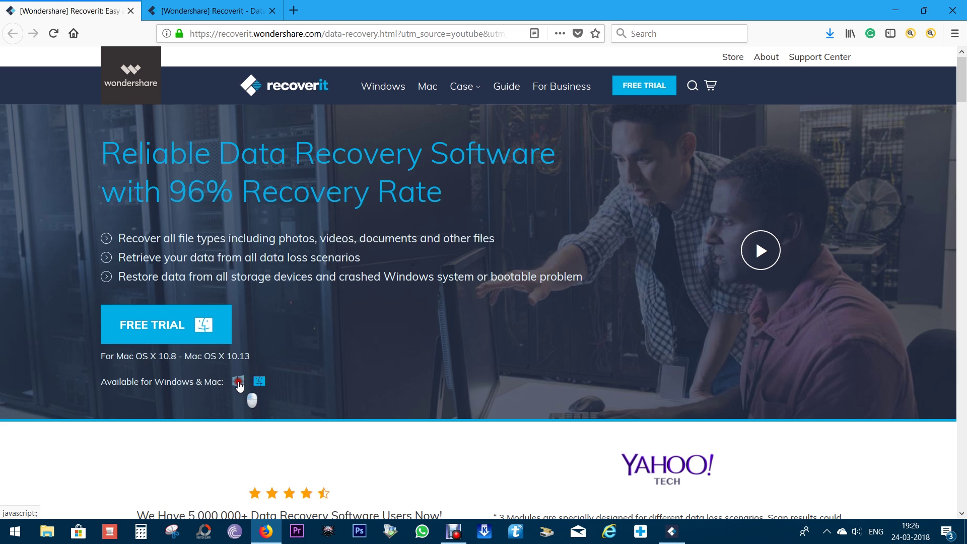
pyautogui.click(239, 381)
pyautogui.click(259, 381)
pyautogui.click(238, 381)
pyautogui.scroll(-14, 438, 347)
pyautogui.scroll(1, 446, 343)
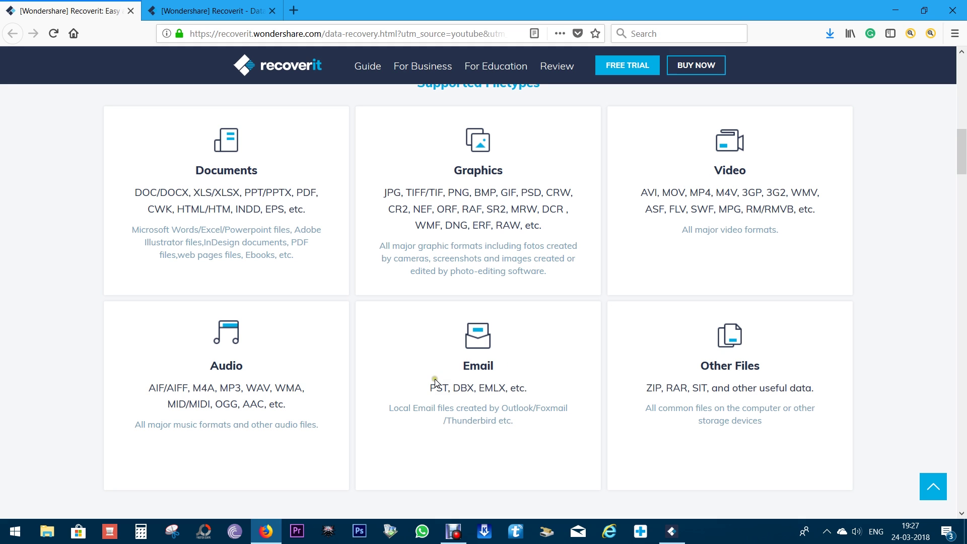
# Step: Highlight the note about local email files and scroll further down the page
pyautogui.moveTo(387, 409); pyautogui.dragTo(493, 434)
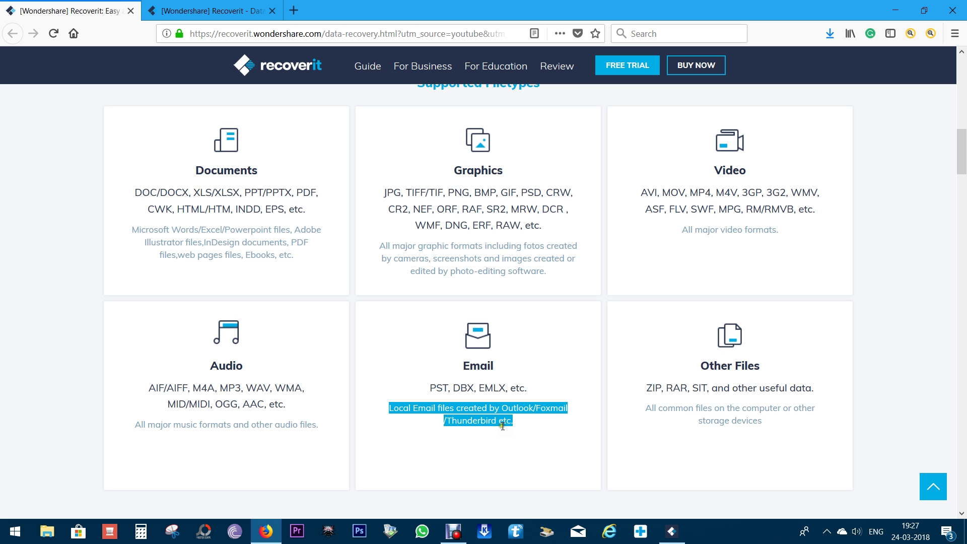
pyautogui.scroll(-7, 504, 427)
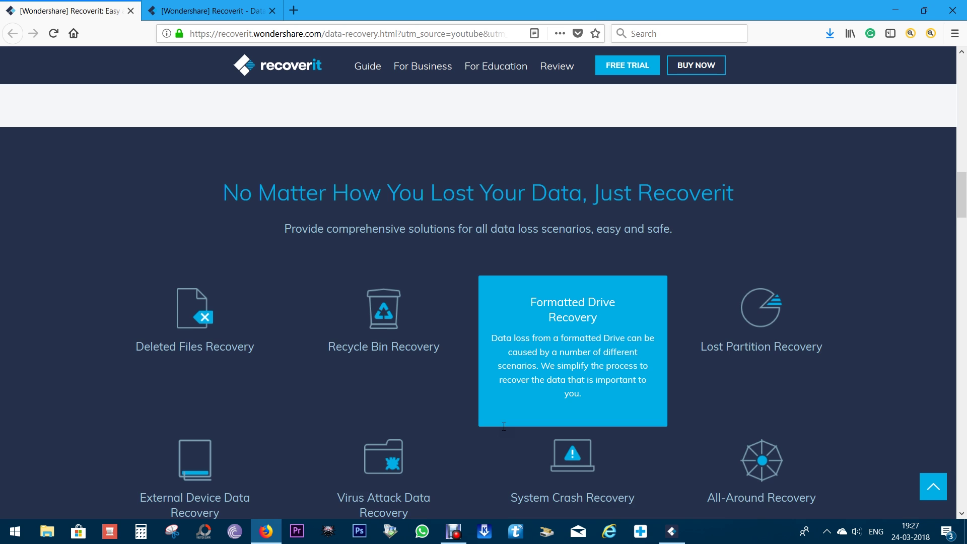
pyautogui.scroll(-7, 504, 426)
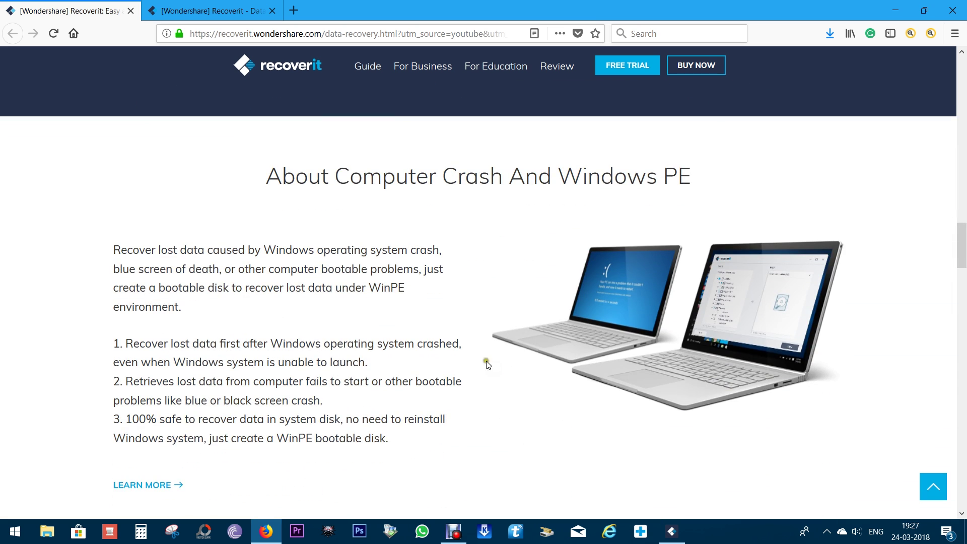
# Step: Highlight the Computer Crash And Windows PE heading, its first point and 'WinPE bootable disk'
pyautogui.moveTo(336, 176); pyautogui.dragTo(692, 176)
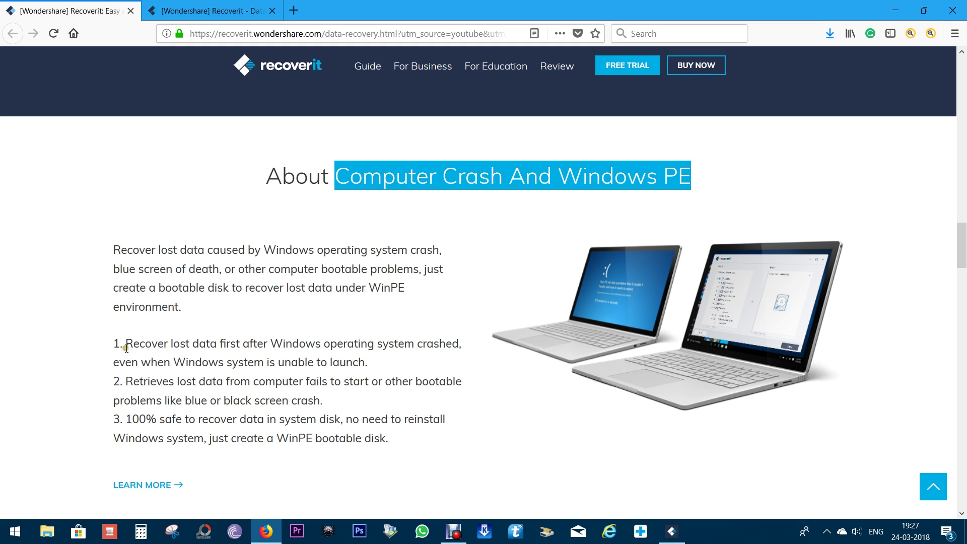
pyautogui.moveTo(128, 342); pyautogui.dragTo(367, 361)
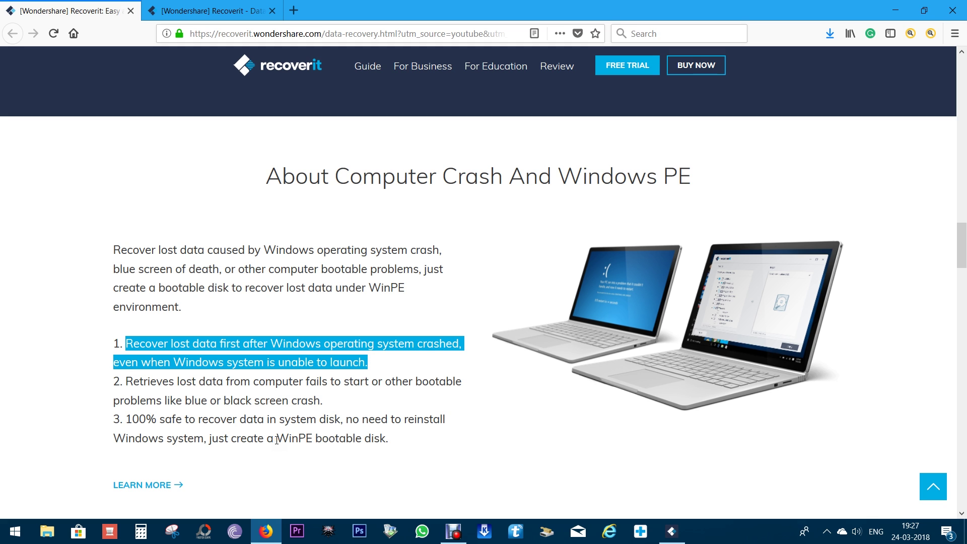
pyautogui.moveTo(276, 440); pyautogui.dragTo(389, 438)
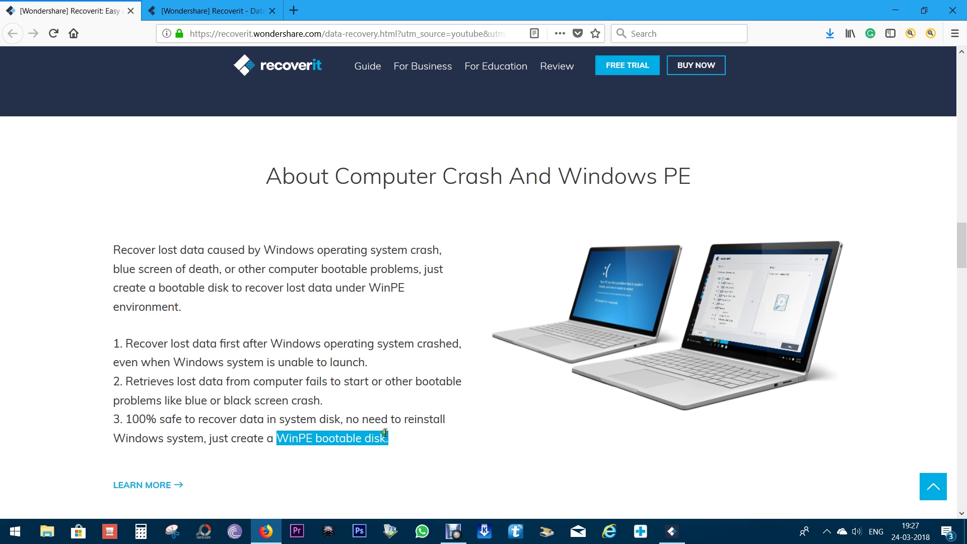
# Step: Open the detailed system crash recovery page and scroll through it
pyautogui.click(149, 487)
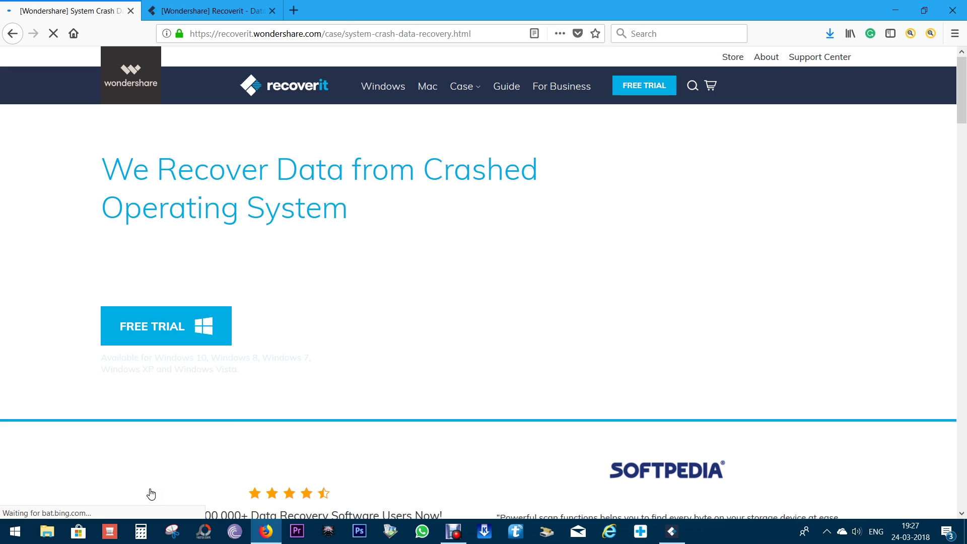
pyautogui.scroll(-8, 469, 335)
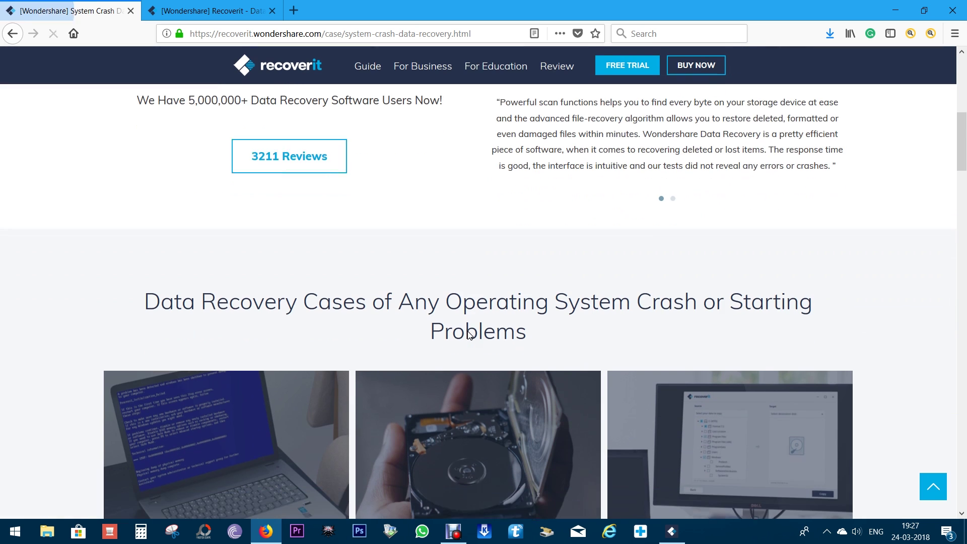
pyautogui.scroll(-4, 469, 335)
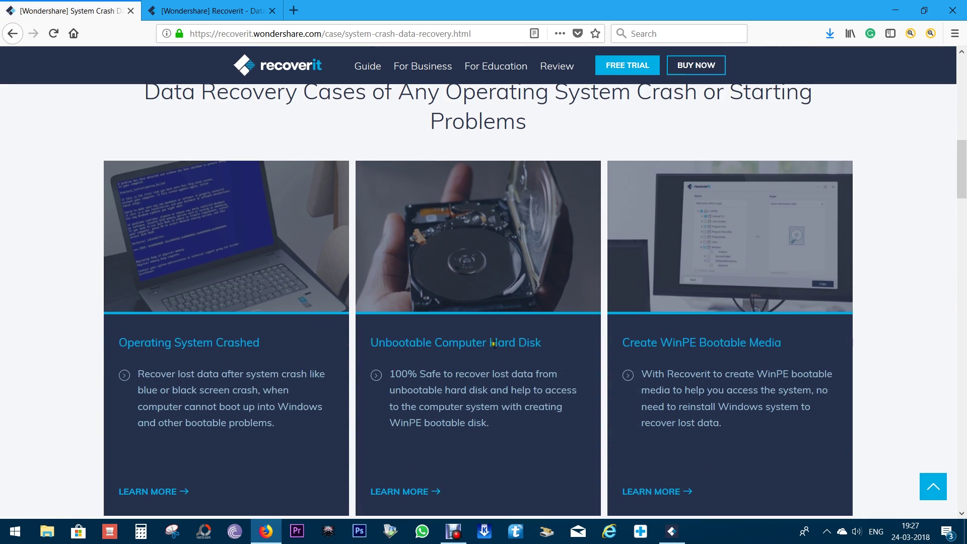
# Step: Read the guide to creating WinPE bootable media, highlighting the bootable-disk sentence
pyautogui.click(651, 491)
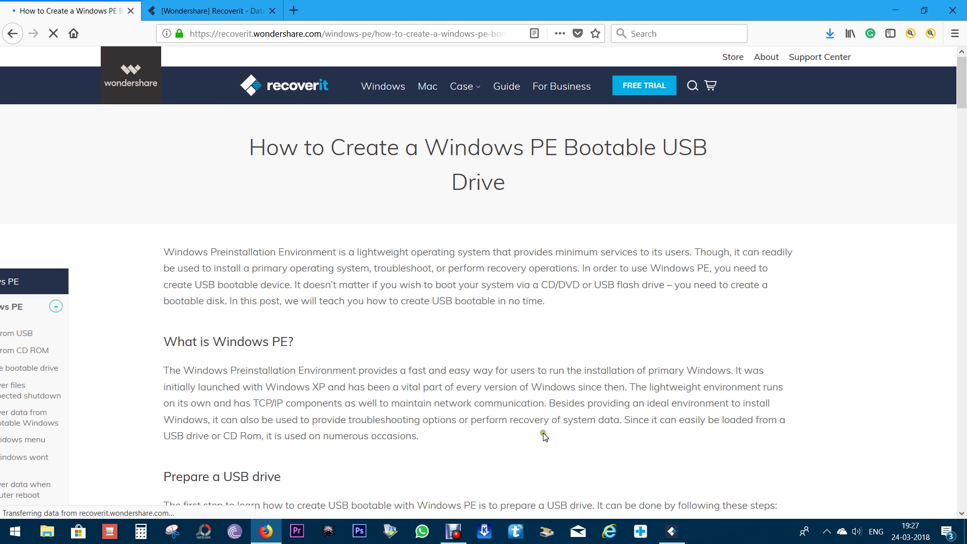
pyautogui.scroll(-5, 463, 362)
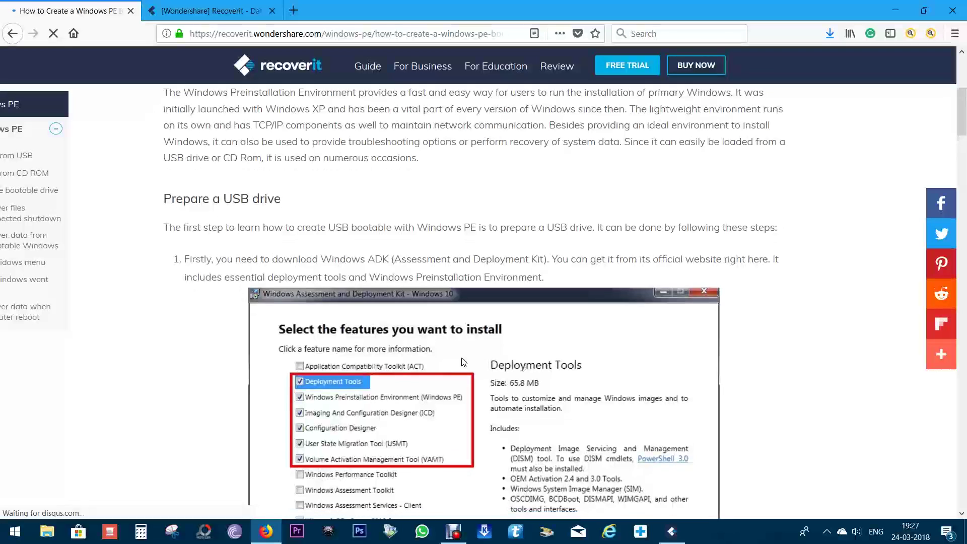
pyautogui.scroll(-8, 463, 362)
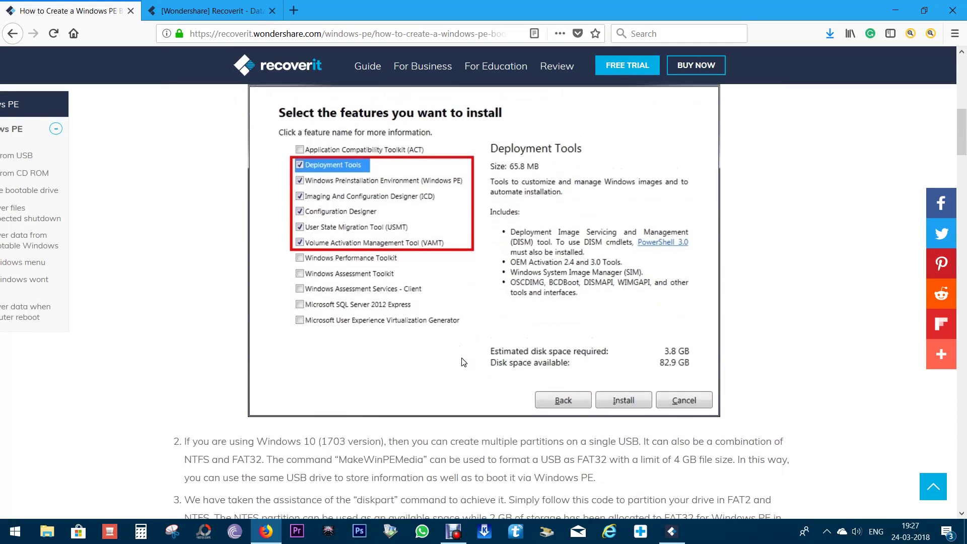
pyautogui.scroll(-17, 464, 362)
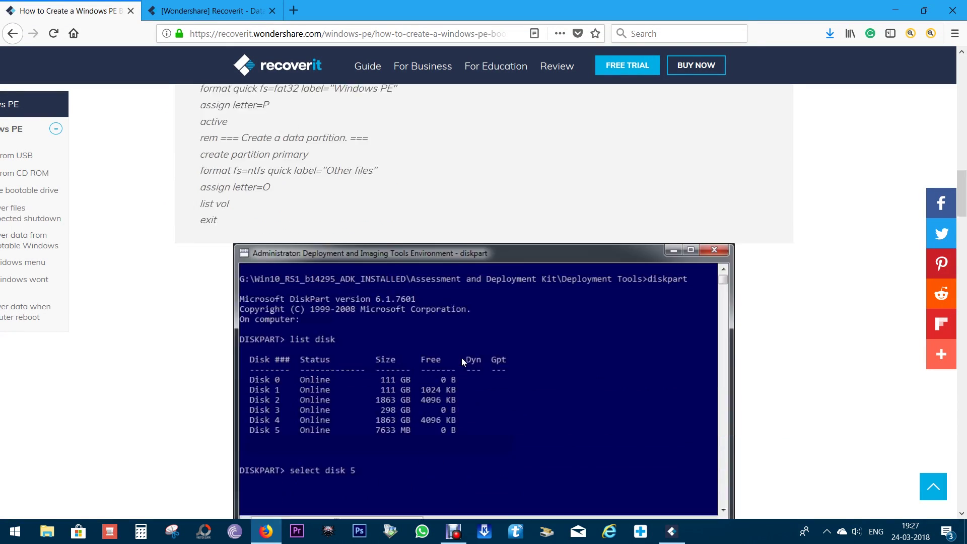
pyautogui.scroll(-3, 464, 362)
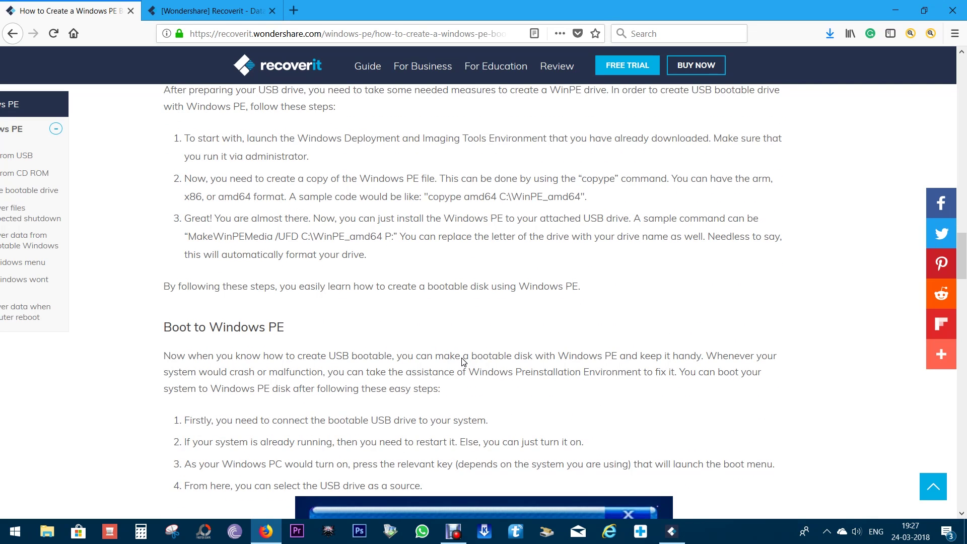
pyautogui.scroll(-3, 463, 361)
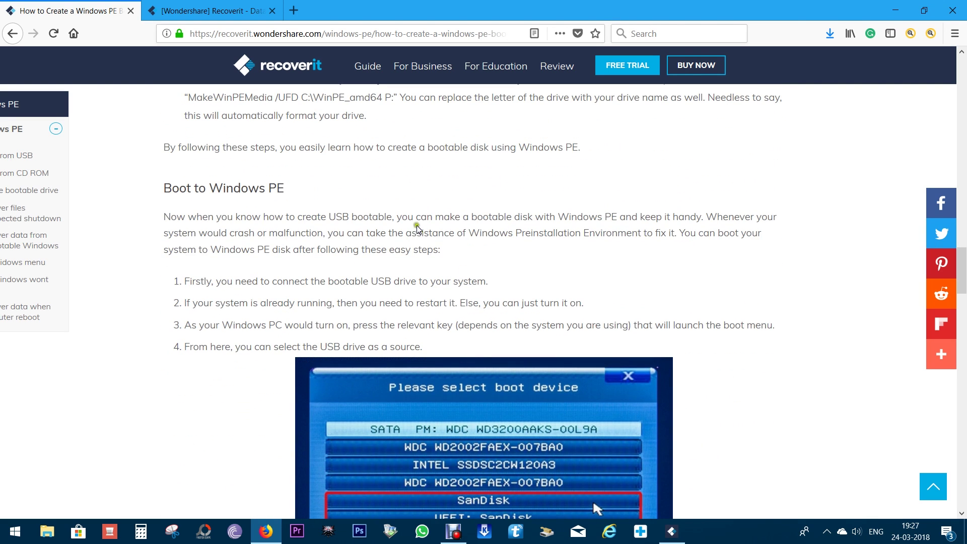
pyautogui.moveTo(397, 217); pyautogui.dragTo(701, 218)
pyautogui.click(703, 217)
pyautogui.scroll(-3, 721, 366)
pyautogui.scroll(-10, 721, 367)
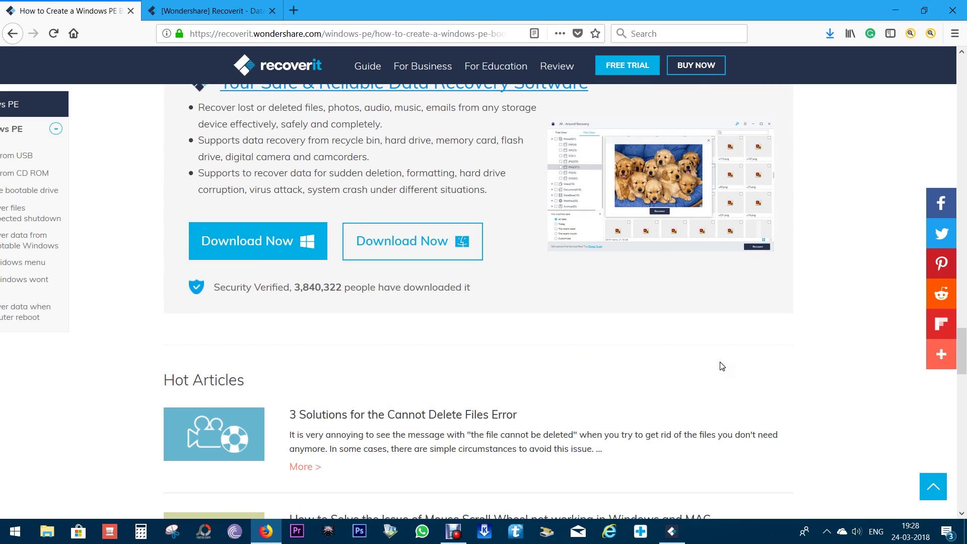
pyautogui.scroll(-4, 718, 366)
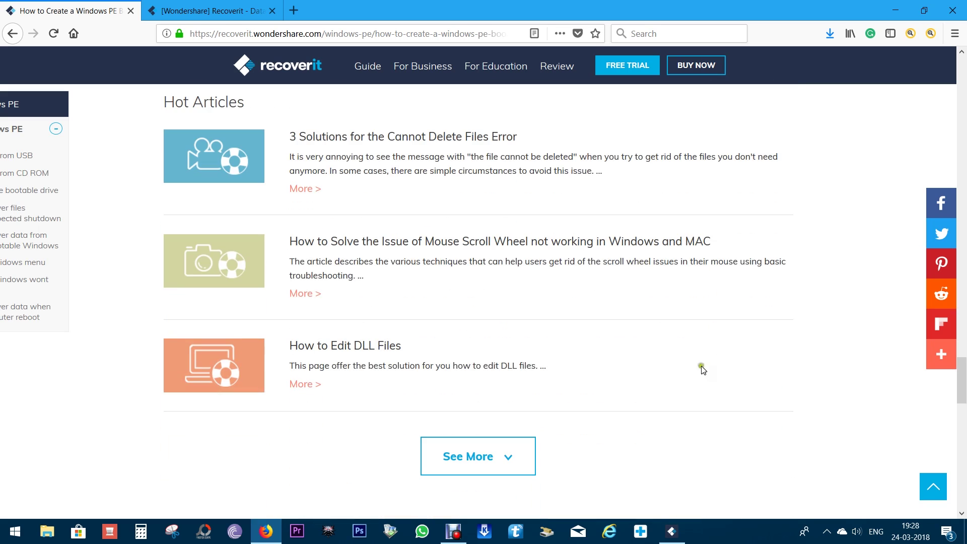
# Step: Go back twice to the data-recovery overview page and scroll to the device types
pyautogui.click(14, 36)
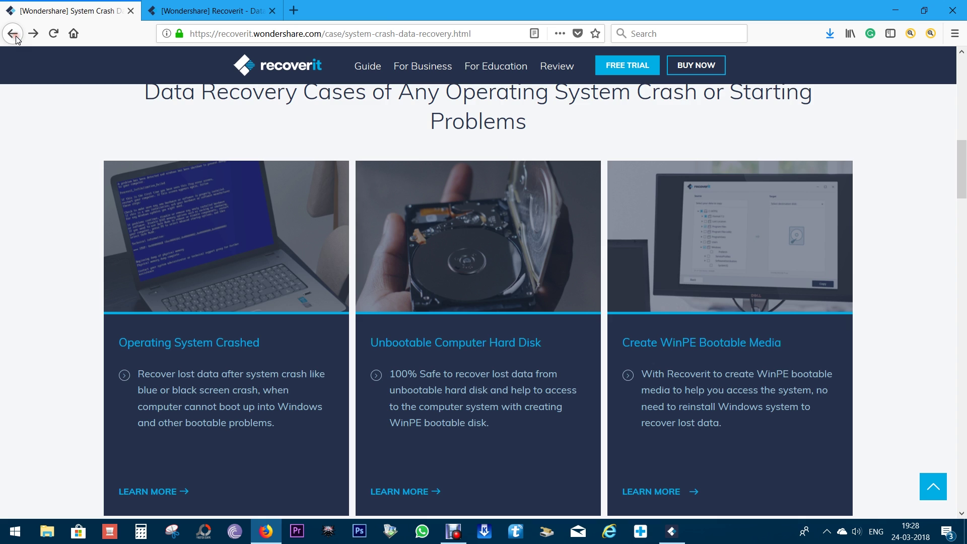
pyautogui.click(14, 35)
pyautogui.click(422, 316)
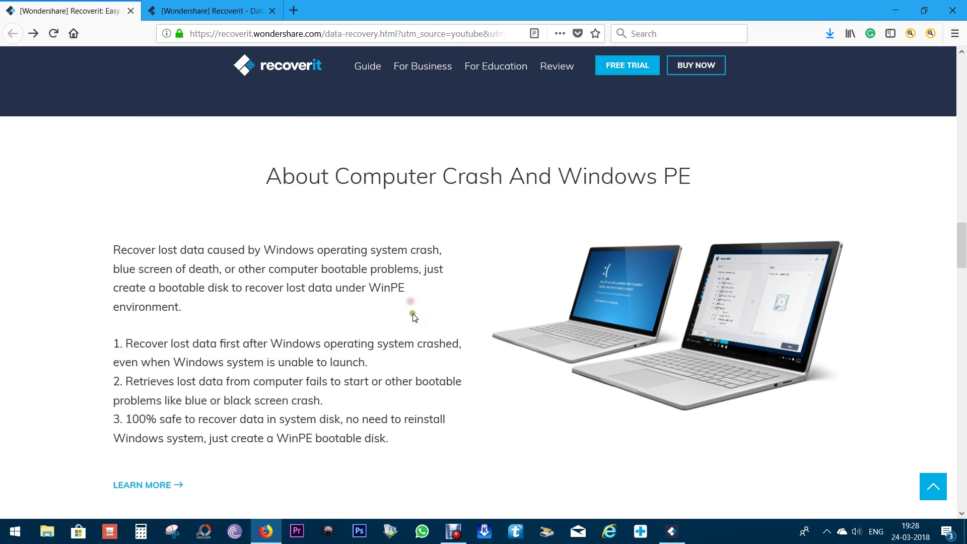
pyautogui.scroll(-6, 411, 316)
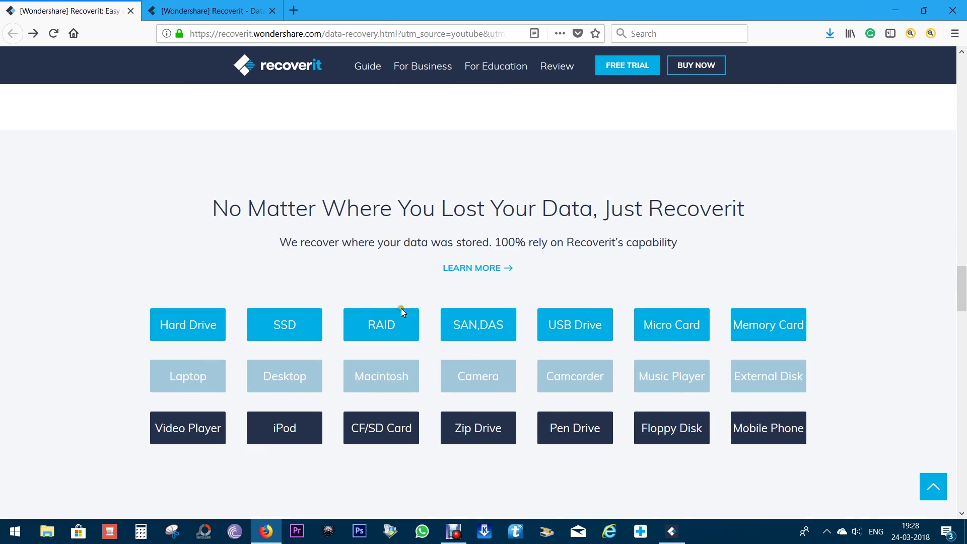
# Step: Open System Crash Data Recovery, view the bootable USB drive options, then return Home
pyautogui.click(671, 531)
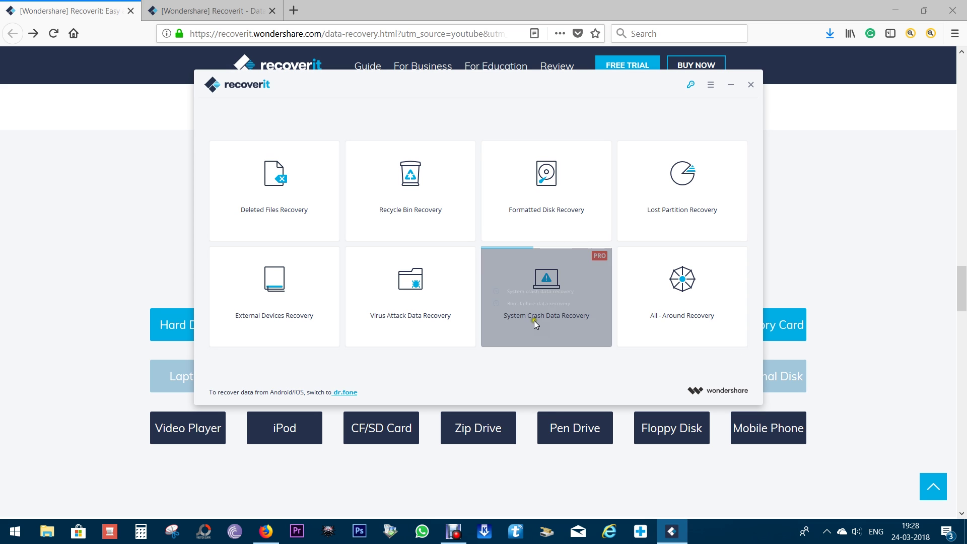
pyautogui.click(538, 304)
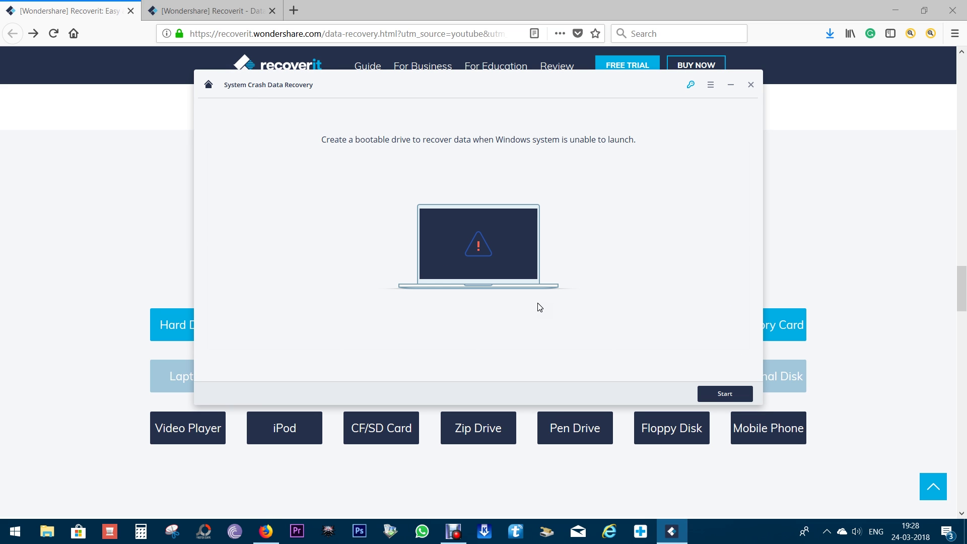
pyautogui.click(727, 395)
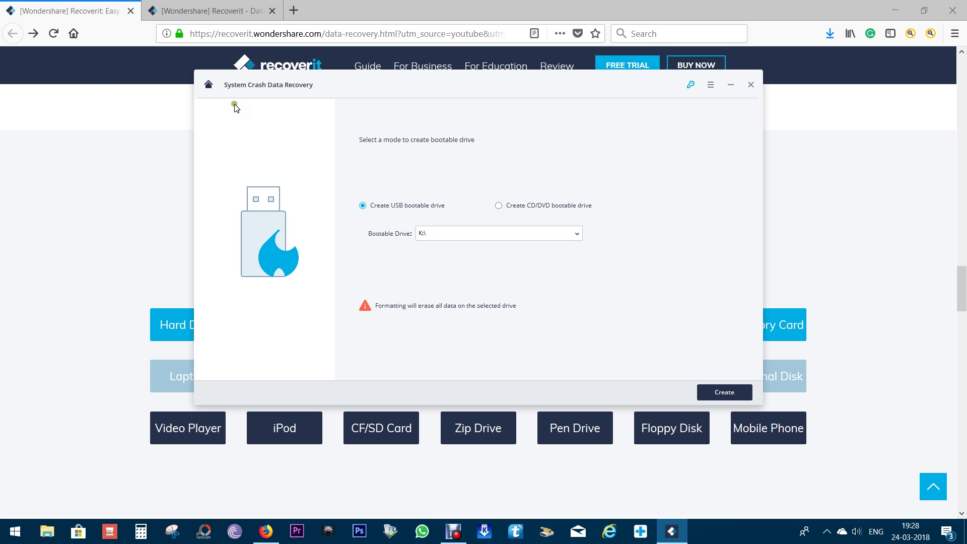
pyautogui.click(208, 85)
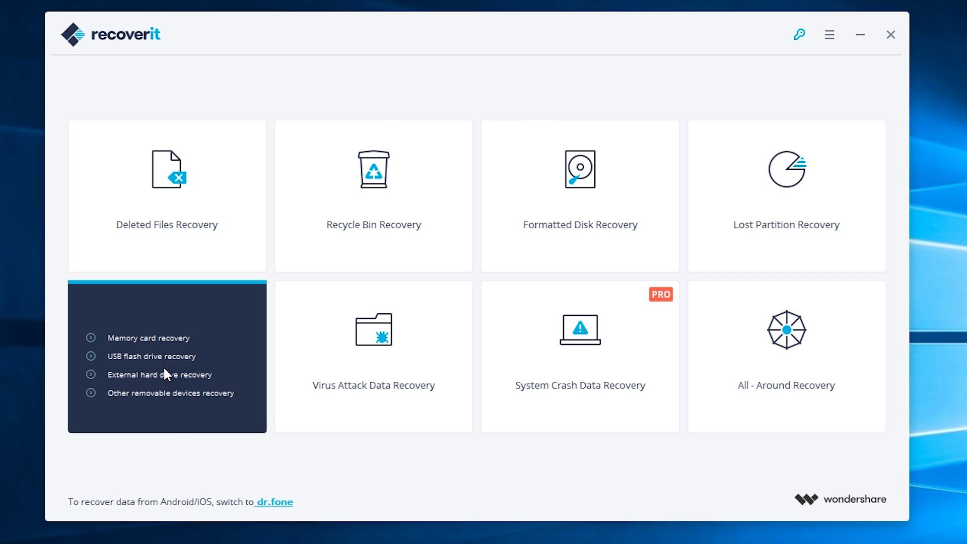
# Step: Choose External Devices Recovery with USB Flash Drive and continue to the Disk(K:) list
pyautogui.click(163, 367)
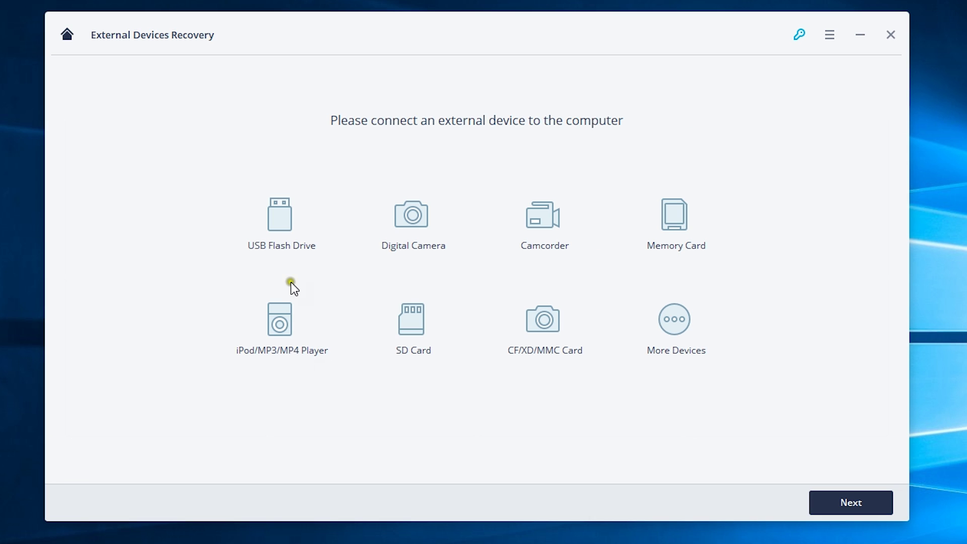
pyautogui.click(866, 500)
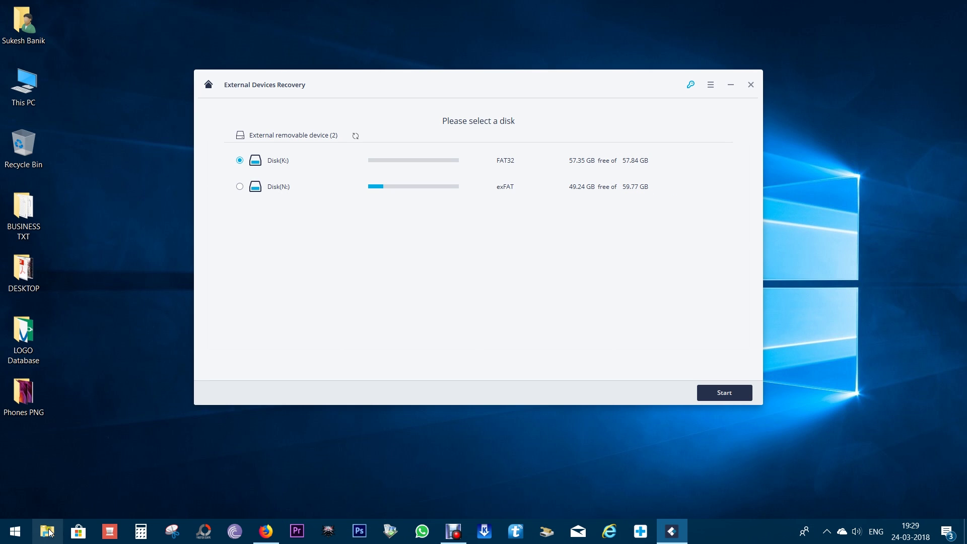
# Step: Browse USB Drive (K:) from This PC in File Explorer, narrowing the nav pane, then minimize it
pyautogui.click(47, 531)
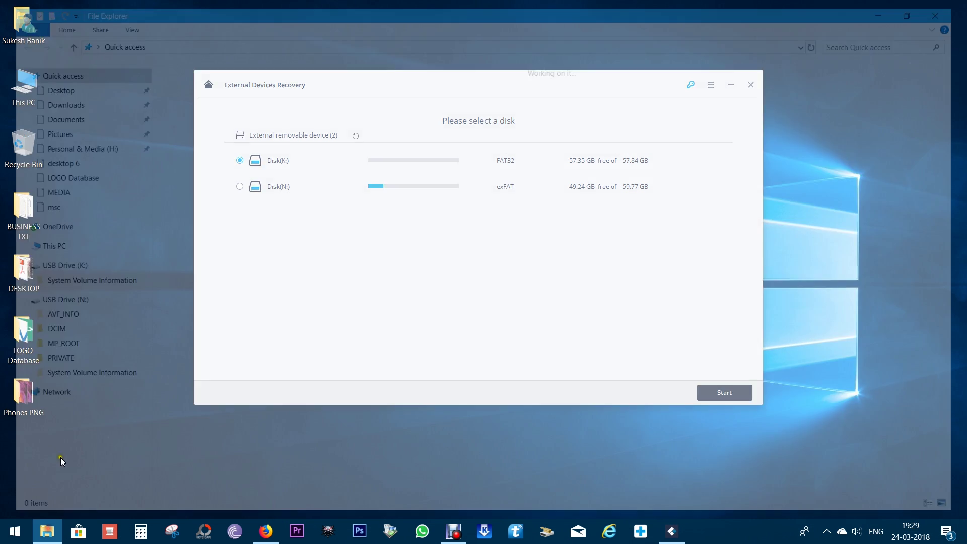
pyautogui.click(40, 245)
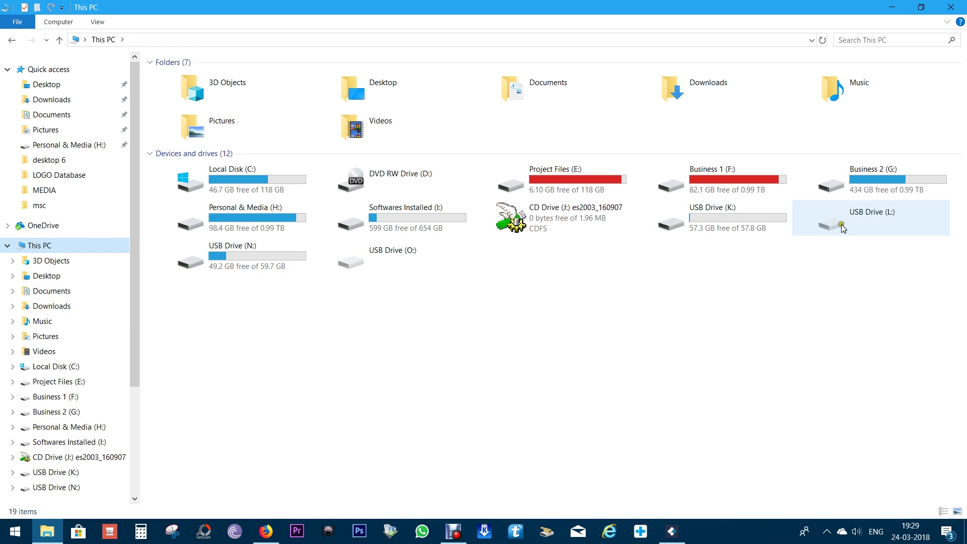
pyautogui.doubleClick(745, 225)
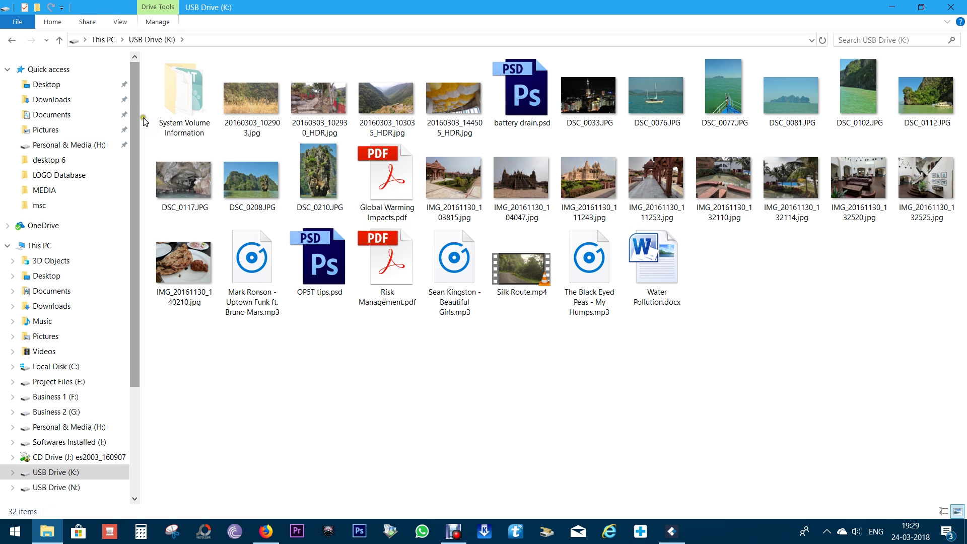
pyautogui.moveTo(143, 124); pyautogui.dragTo(26, 128)
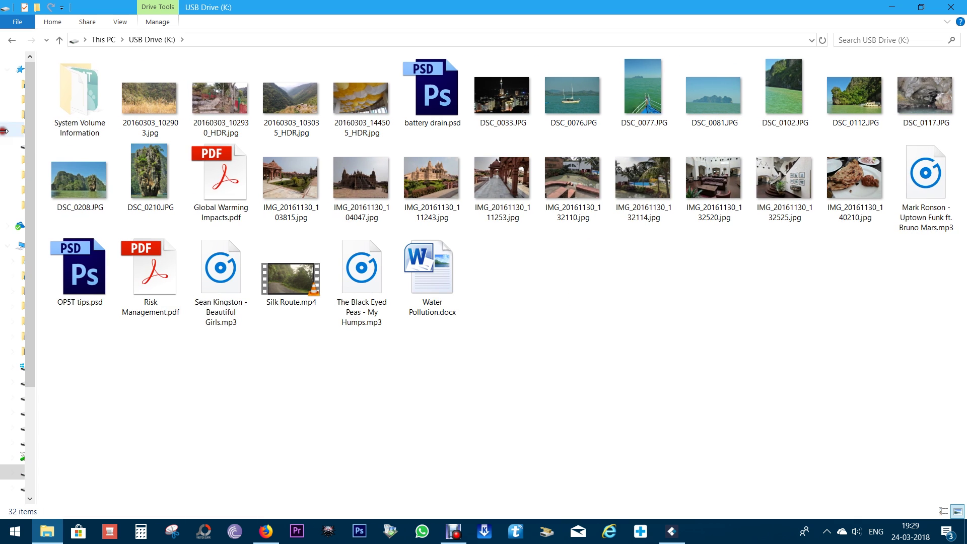
pyautogui.click(573, 274)
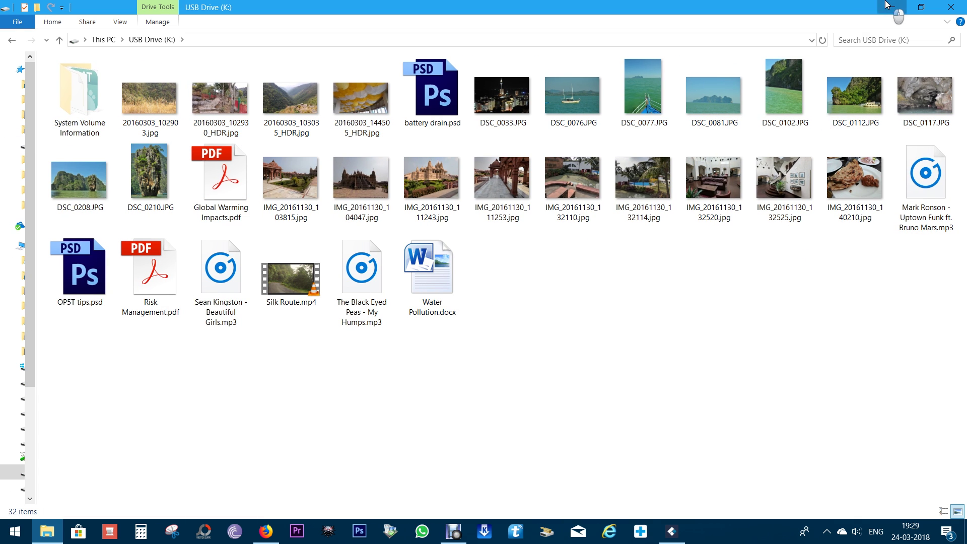
pyautogui.click(891, 8)
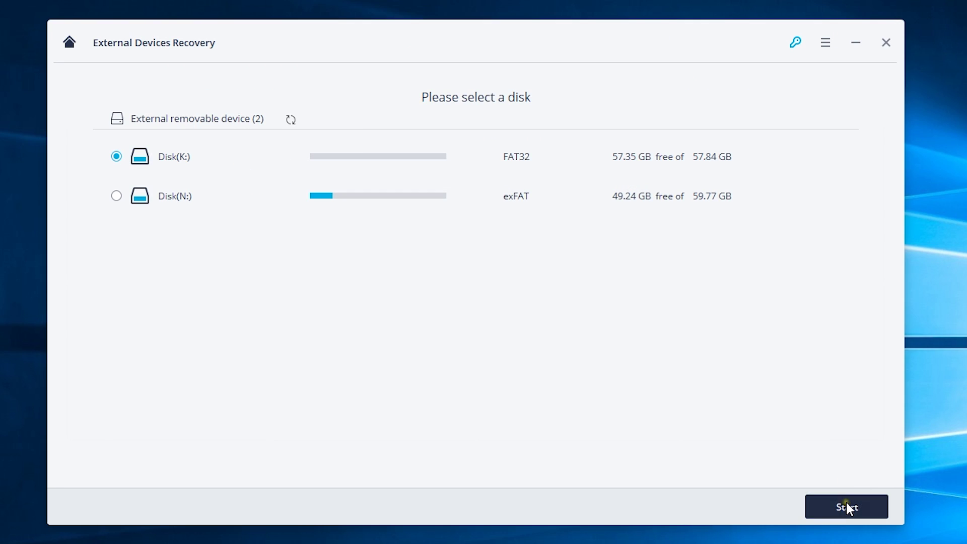
# Step: Start scanning Disk(K:) and toggle the file modified date filter
pyautogui.click(846, 506)
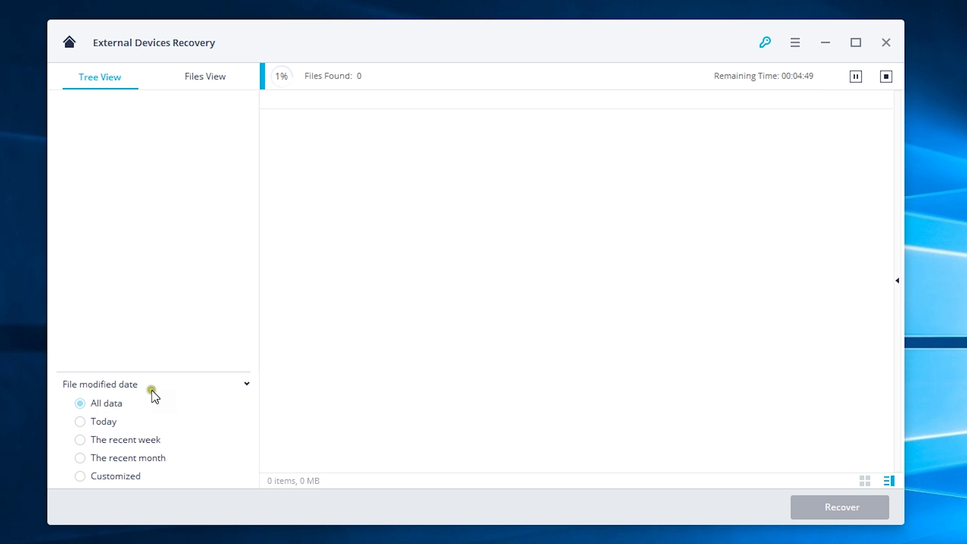
pyautogui.click(246, 383)
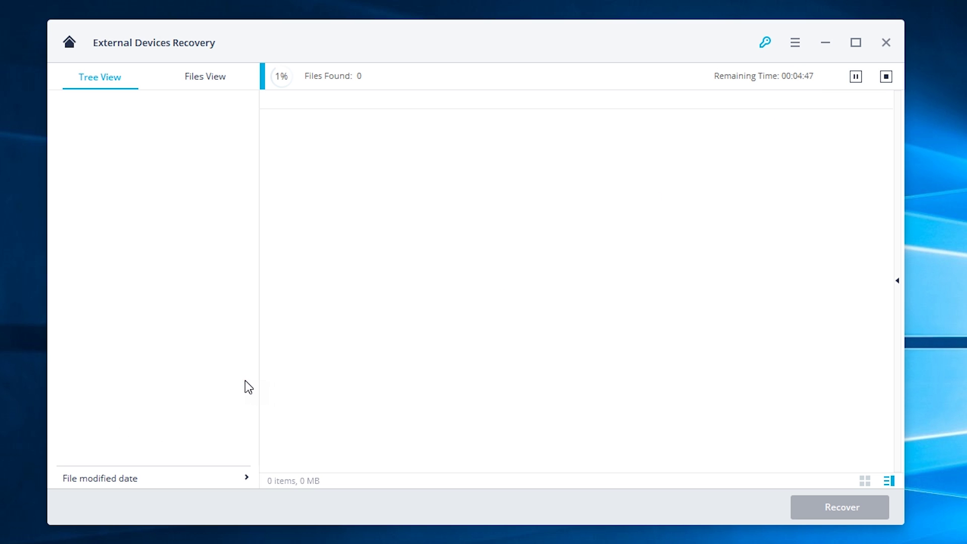
pyautogui.click(246, 477)
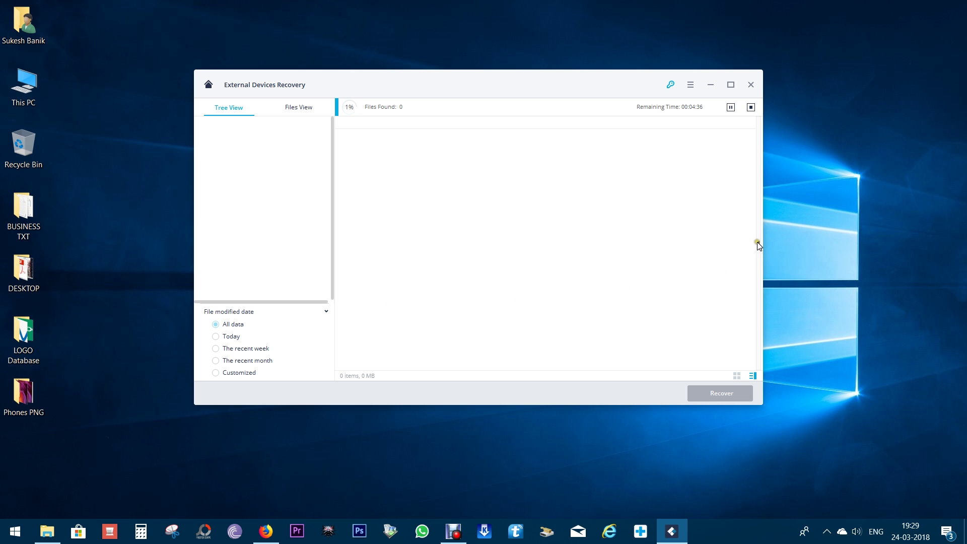
# Step: Open the preview panel and preview IMG_20171224_152121.jpg and IMG_20171224_162147.jpg
pyautogui.click(758, 244)
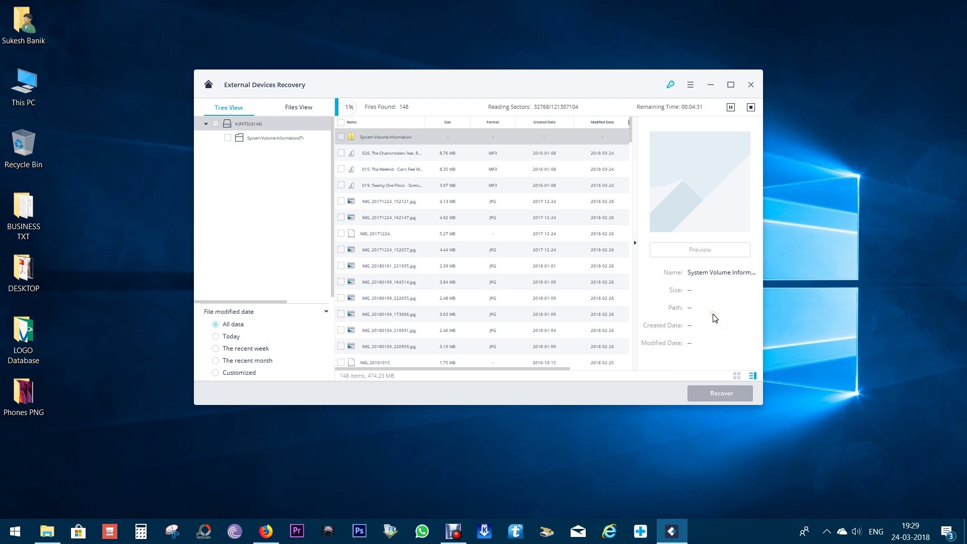
pyautogui.click(429, 206)
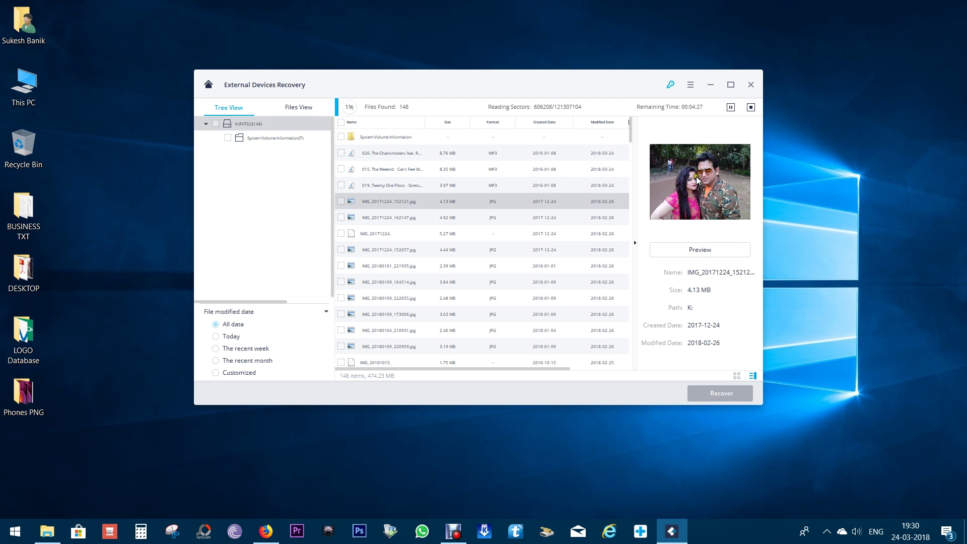
pyautogui.click(369, 222)
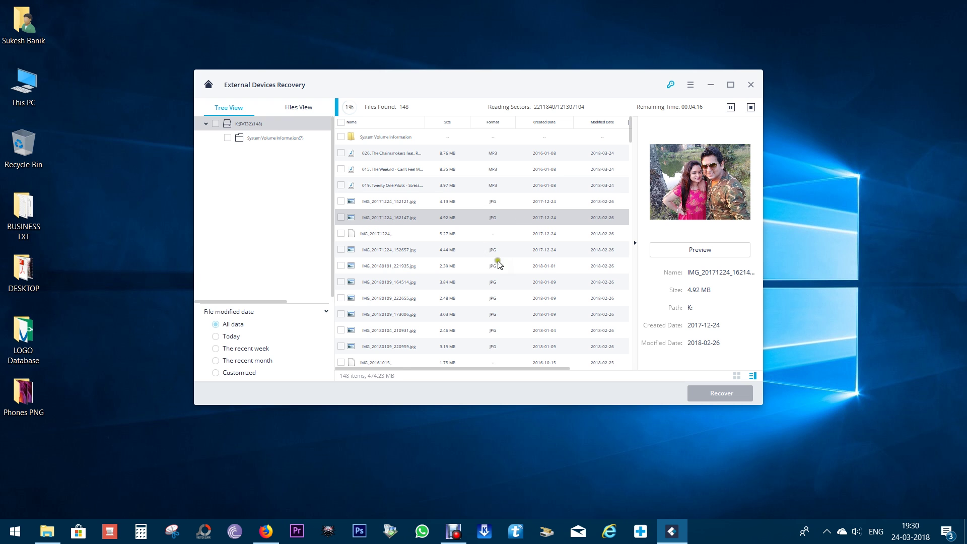
# Step: Bring up the USB Drive (K:) window briefly, then minimize it to reveal the scan
pyautogui.click(47, 532)
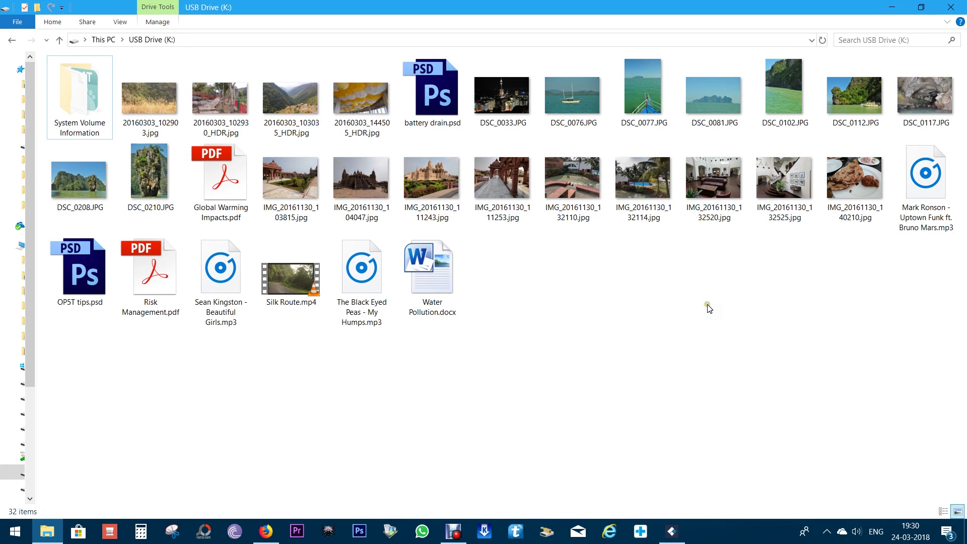
pyautogui.click(51, 532)
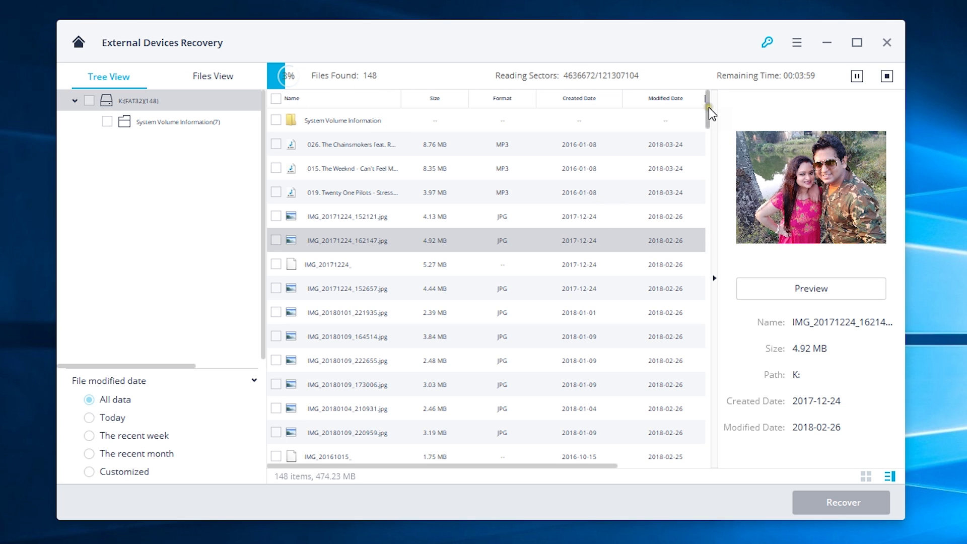
# Step: In Files View, open the Audio MP3, Miscellaneous CFD and No Extension folders
pyautogui.moveTo(709, 107)
pyautogui.mouseDown()
pyautogui.moveTo(691, 327)
pyautogui.moveTo(690, 417)
pyautogui.moveTo(706, 452)
pyautogui.moveTo(713, 120)
pyautogui.mouseUp()
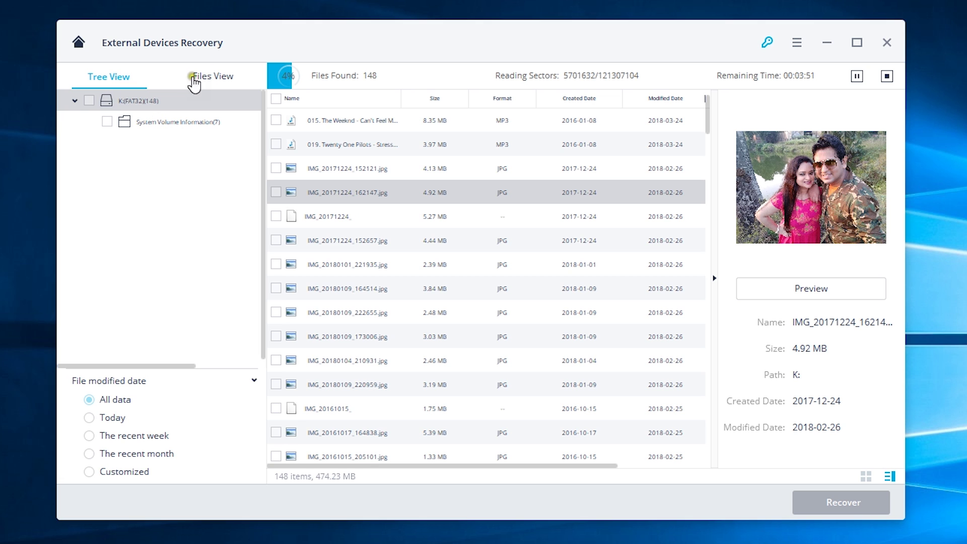
pyautogui.click(214, 80)
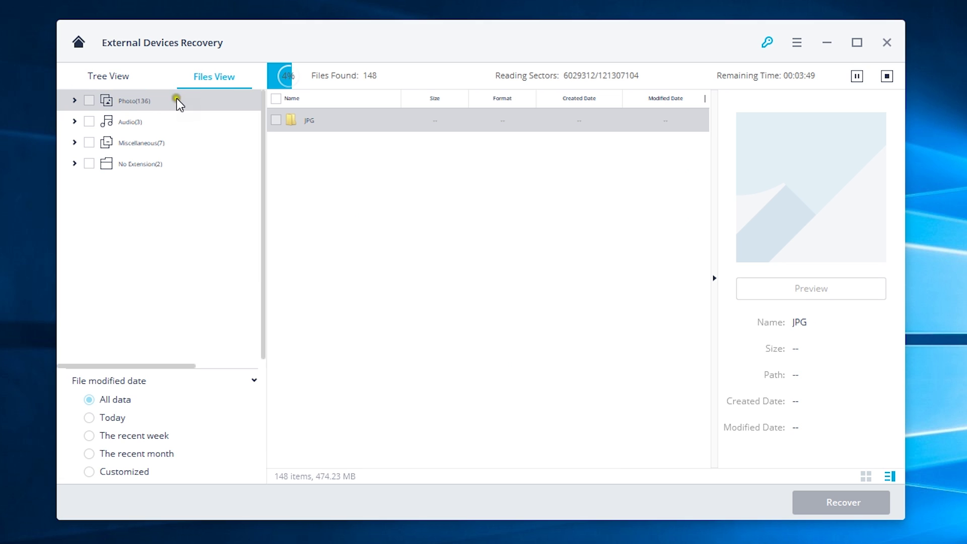
pyautogui.click(132, 123)
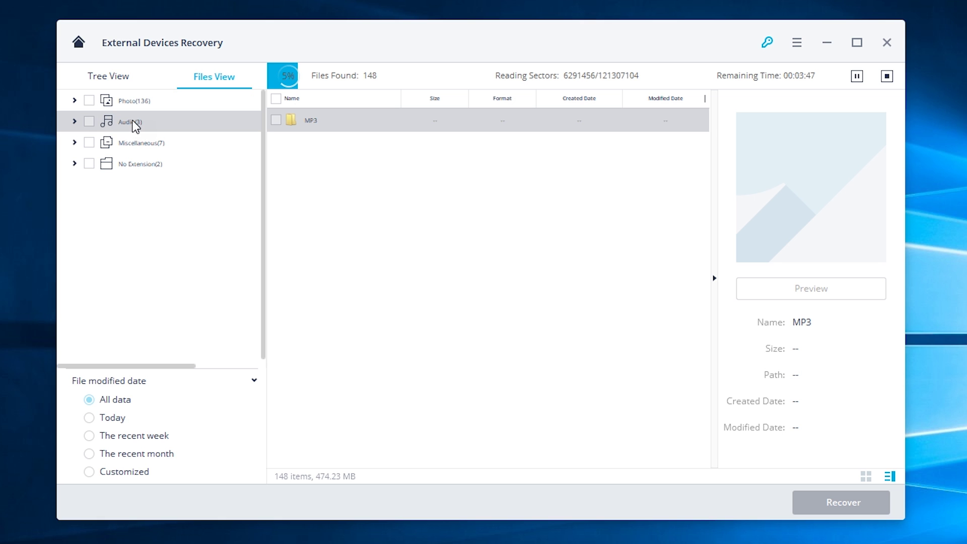
pyautogui.click(278, 120)
pyautogui.doubleClick(311, 121)
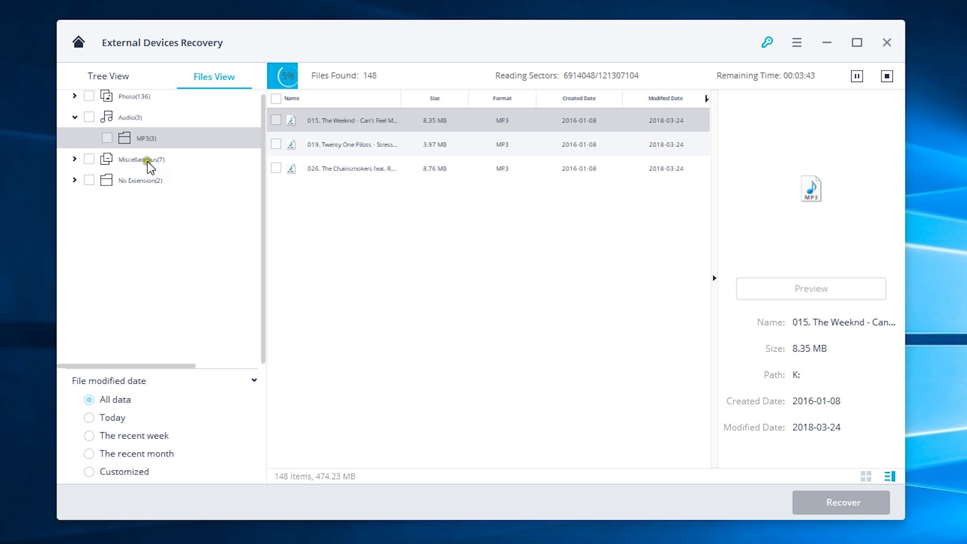
pyautogui.click(142, 160)
pyautogui.doubleClick(311, 121)
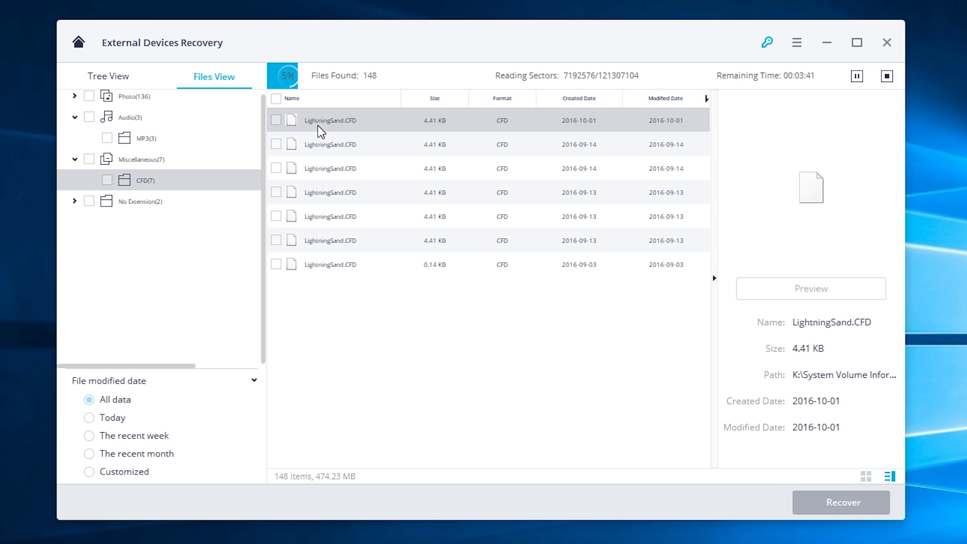
pyautogui.click(154, 201)
pyautogui.doubleClick(352, 117)
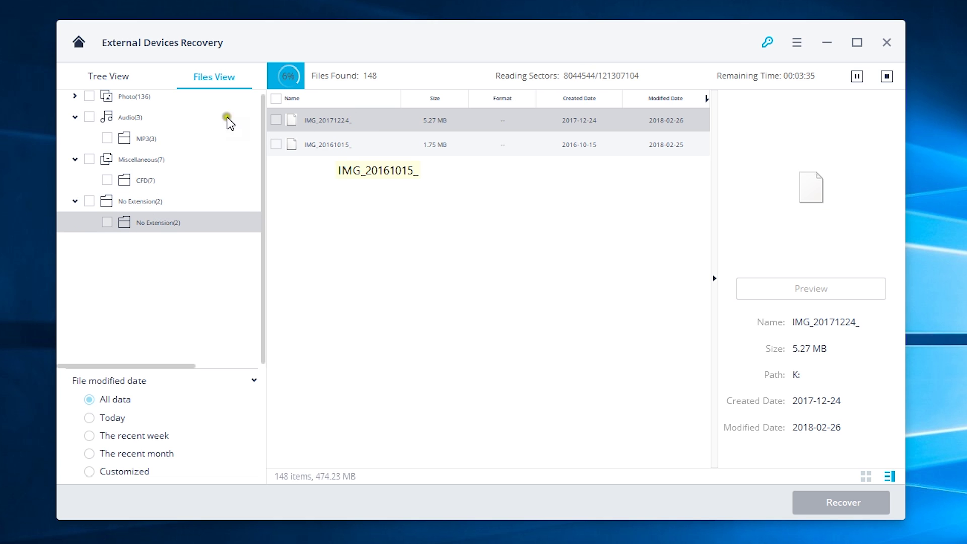
# Step: Open Photo > JPG to list its 136 photos with the preview panel hidden
pyautogui.scroll(1, 161, 153)
pyautogui.click(133, 101)
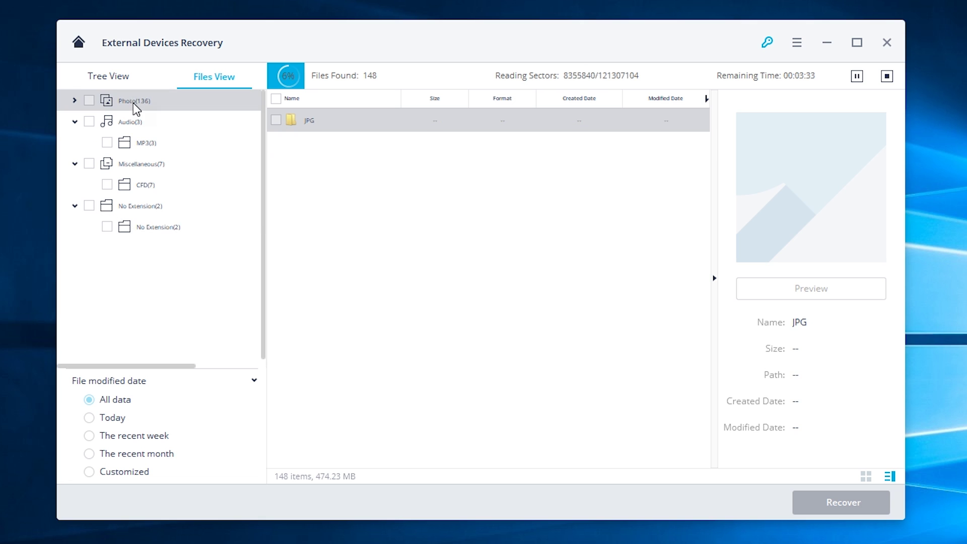
pyautogui.click(714, 278)
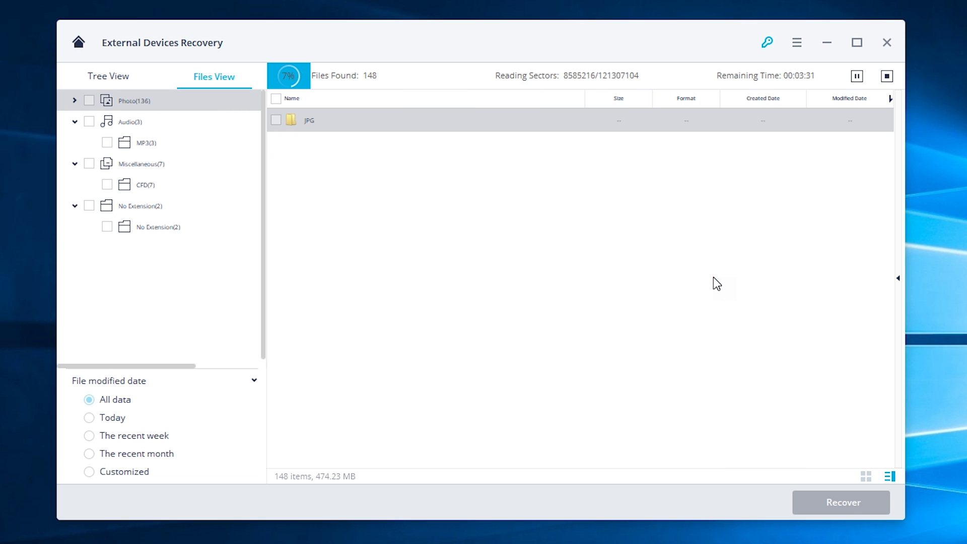
pyautogui.doubleClick(321, 121)
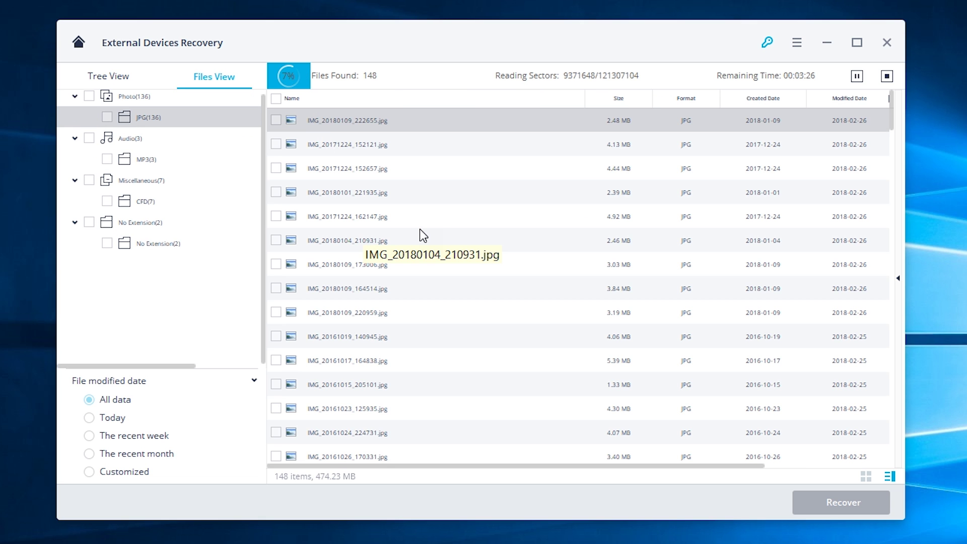
# Step: Pause the scan, tick IMG_20180104_210931.jpg, and cancel the Recover save-location dialog
pyautogui.click(856, 75)
pyautogui.click(276, 241)
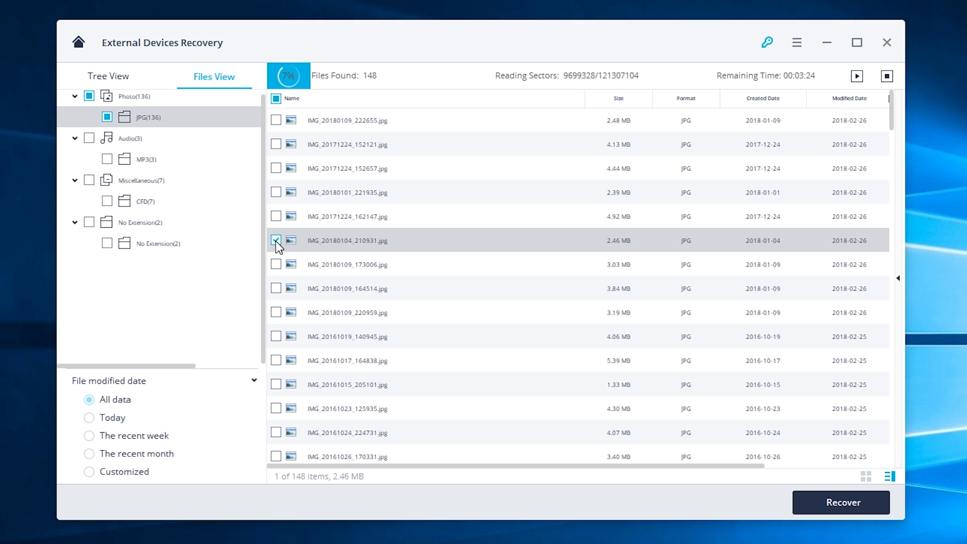
pyautogui.click(808, 499)
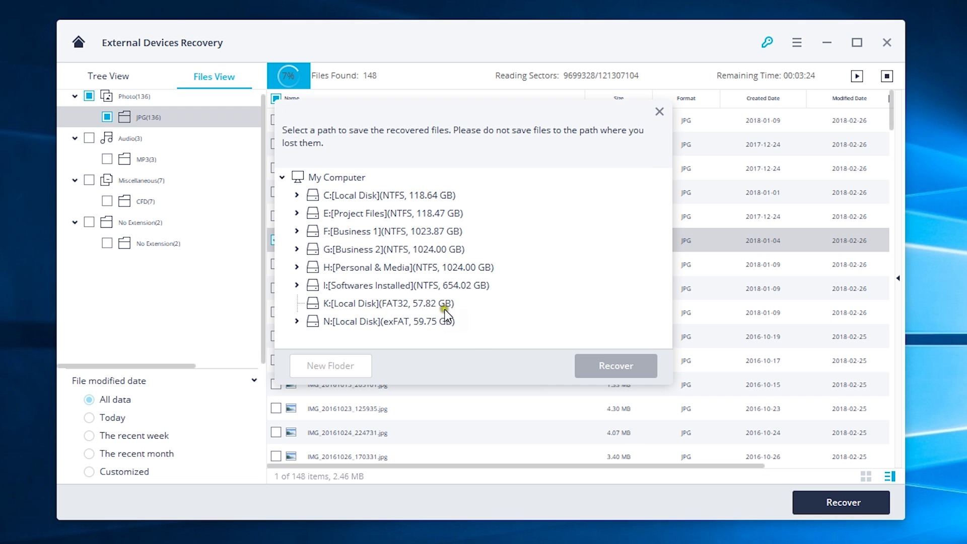
pyautogui.click(659, 111)
# Step: Stop the scan and confirm ending it
pyautogui.click(889, 99)
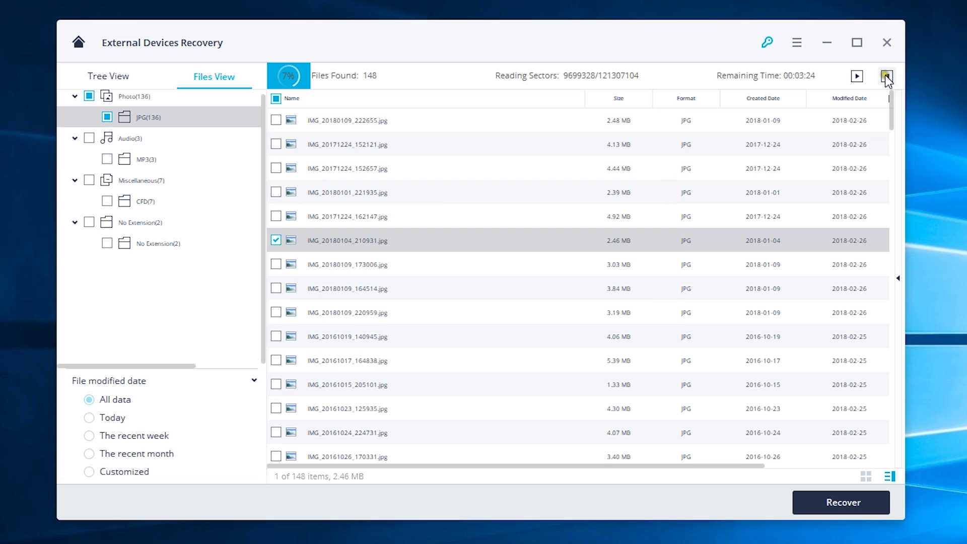
pyautogui.click(886, 76)
pyautogui.click(517, 316)
pyautogui.click(518, 317)
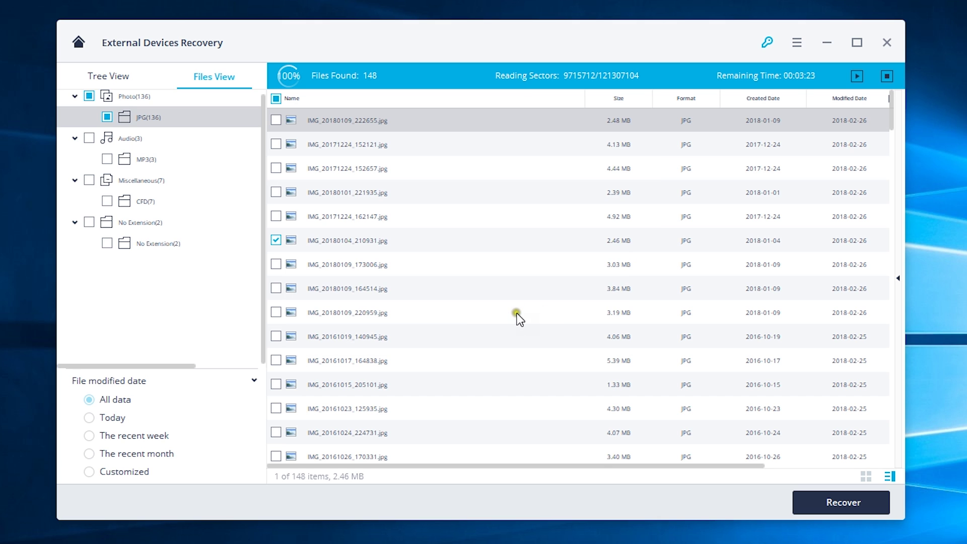
# Step: Tick IMG_20180109_173006.jpg, IMG_20180109_164514.jpg and IMG_20171224_162147.jpg for recovery
pyautogui.click(276, 264)
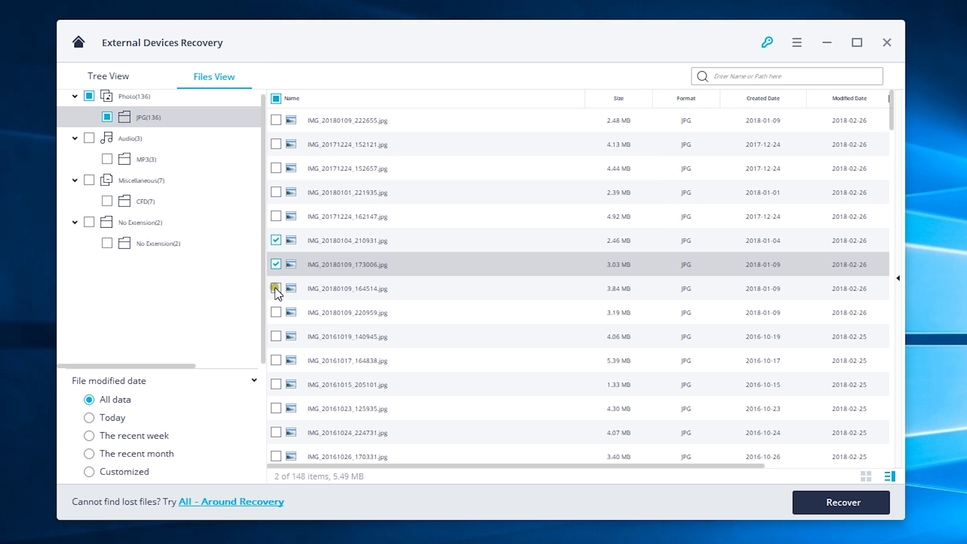
pyautogui.click(276, 288)
pyautogui.click(276, 216)
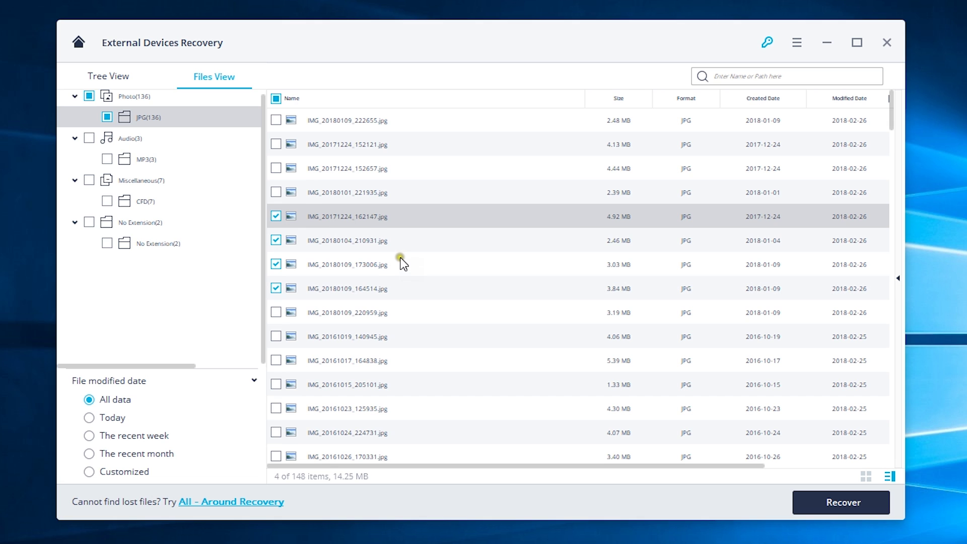
pyautogui.click(733, 76)
# Step: Recover the four marked photos to the Desktop under C:\Users
pyautogui.click(846, 504)
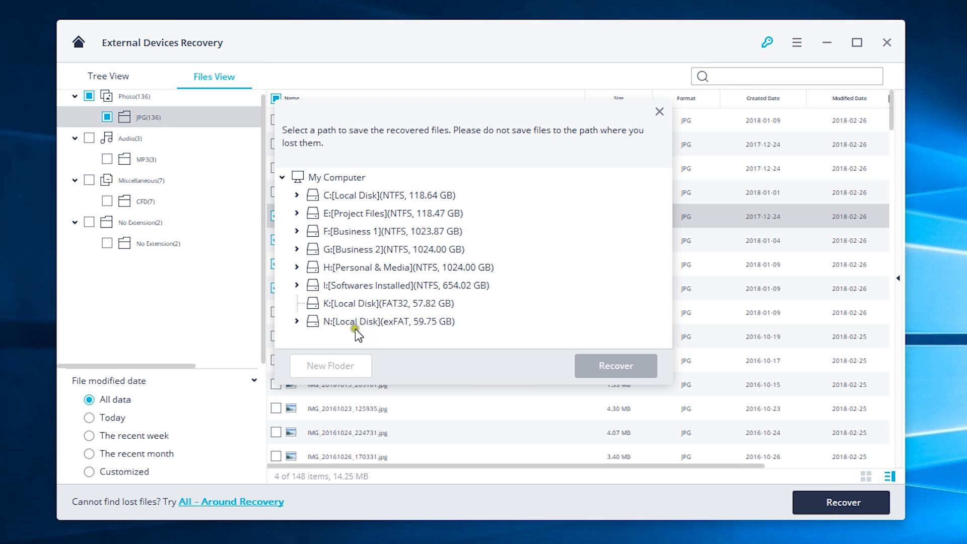
pyautogui.scroll(-2, 352, 317)
pyautogui.scroll(2, 353, 320)
pyautogui.click(319, 303)
pyautogui.scroll(-2, 371, 302)
pyautogui.click(329, 301)
pyautogui.scroll(-5, 421, 298)
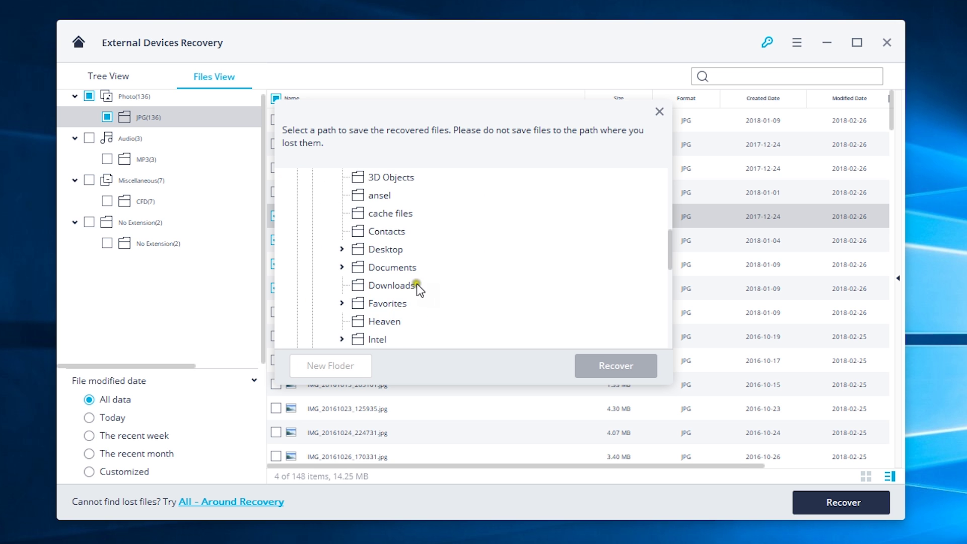
pyautogui.click(401, 252)
pyautogui.click(616, 366)
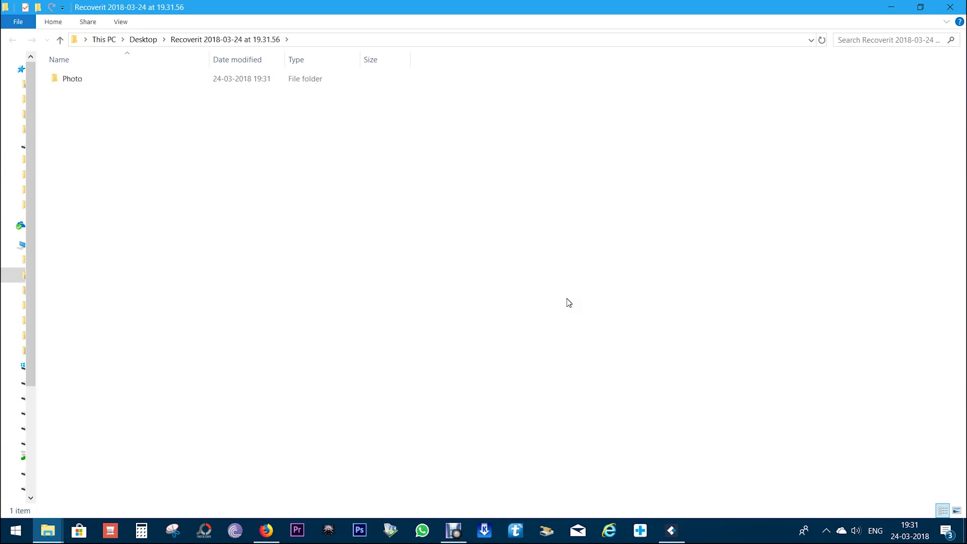
# Step: Open the Photo > JPG folder of the recovered photos
pyautogui.click(70, 79)
pyautogui.doubleClick(70, 79)
pyautogui.doubleClick(70, 79)
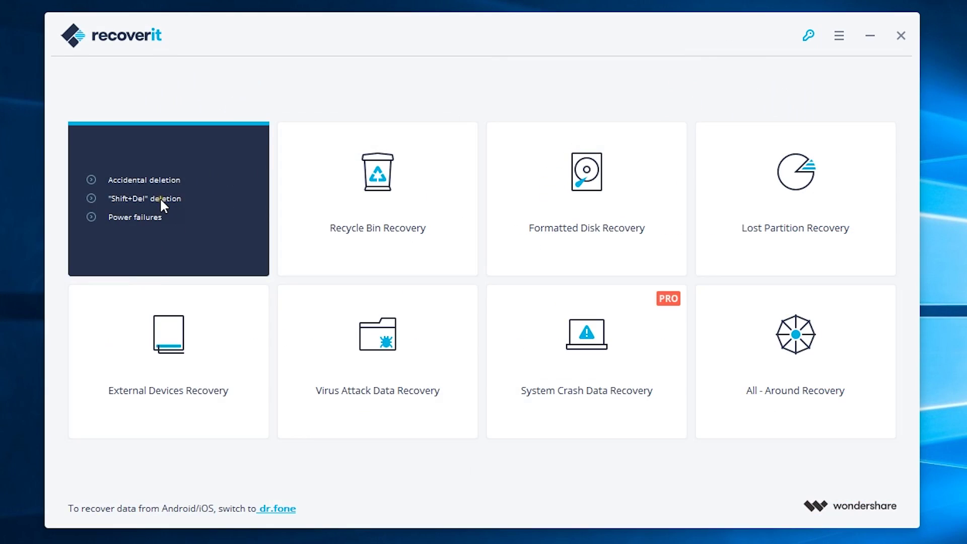
# Step: Start a Deleted Files Recovery on the Personal & Media drive, then go home and open Recycle Bin Recovery
pyautogui.click(271, 213)
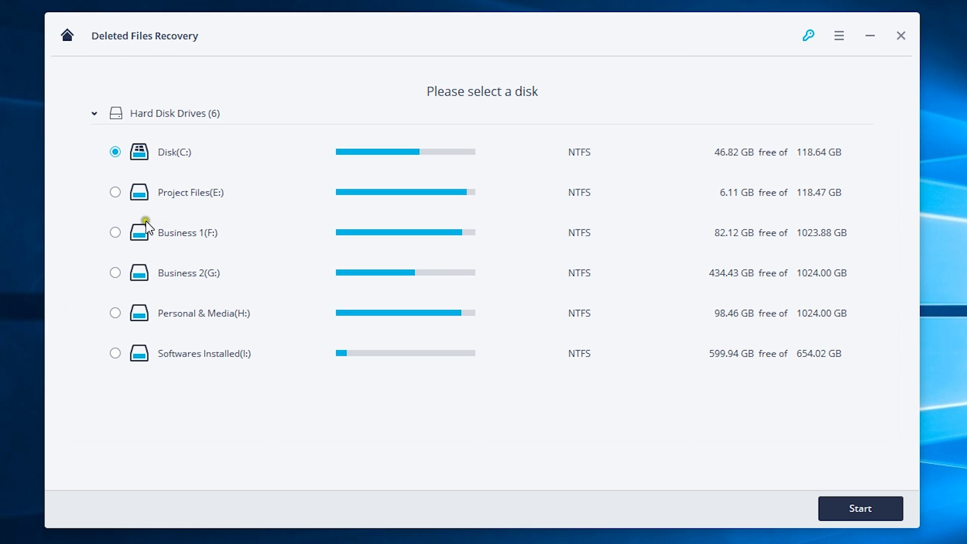
pyautogui.click(118, 347)
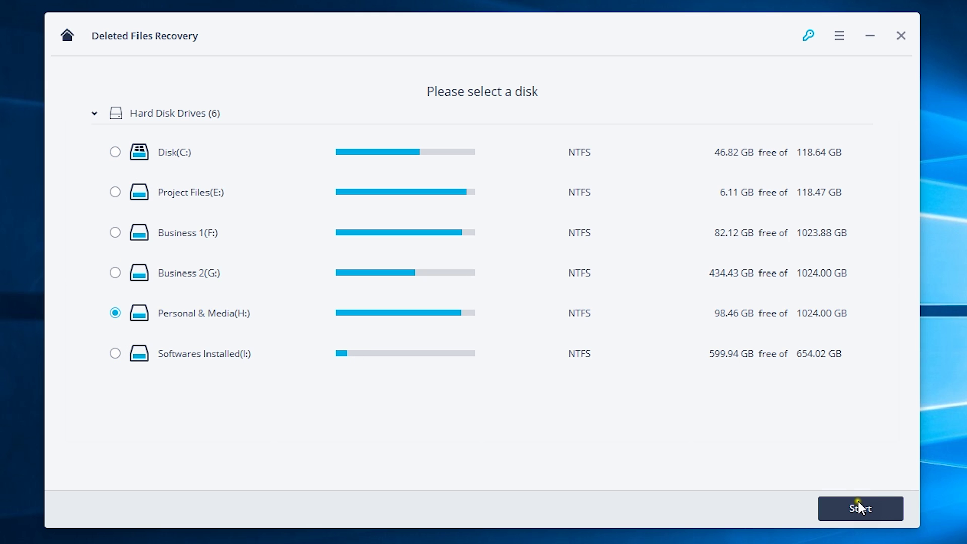
pyautogui.click(67, 36)
pyautogui.click(394, 202)
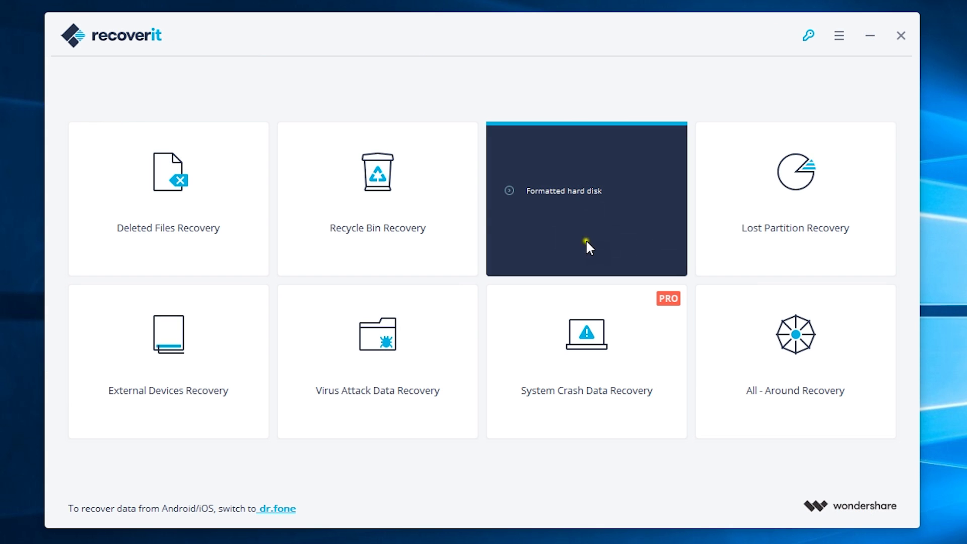
# Step: Look at Formatted Disk Recovery and Lost Partition Recovery, stopping the partition scan to return home
pyautogui.click(567, 217)
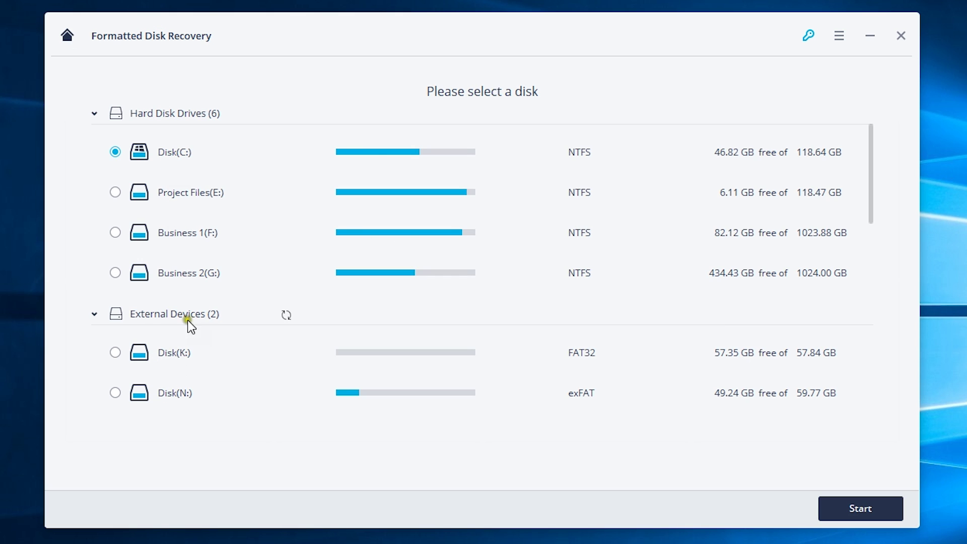
pyautogui.click(67, 35)
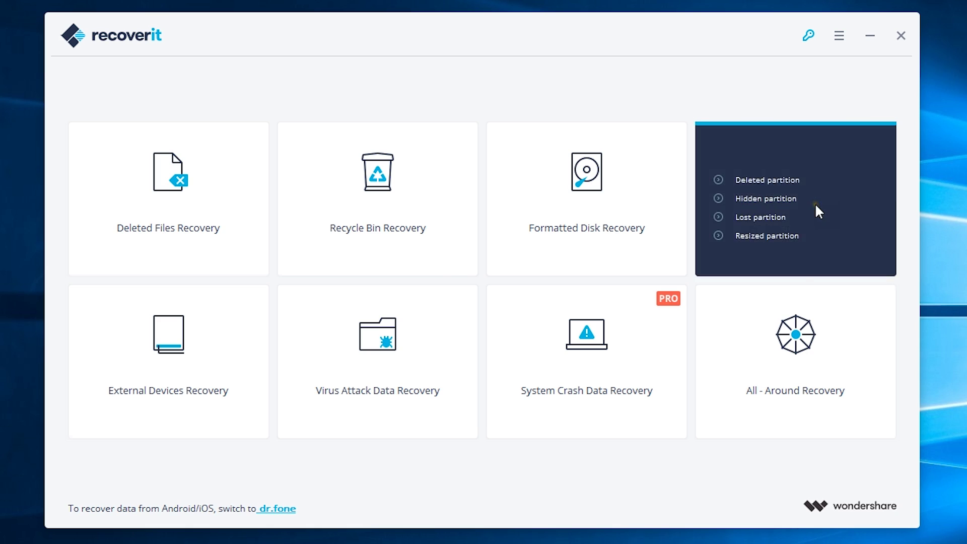
pyautogui.click(816, 205)
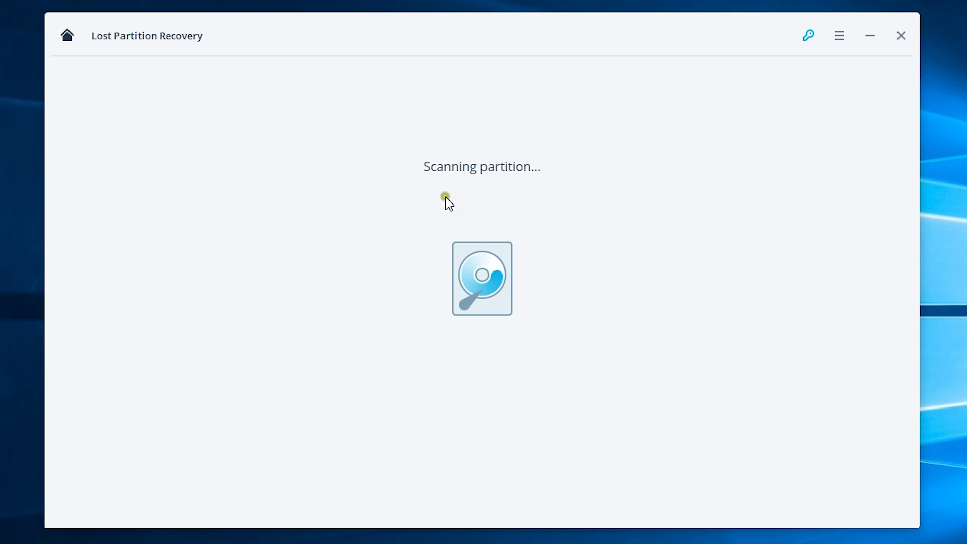
pyautogui.click(68, 37)
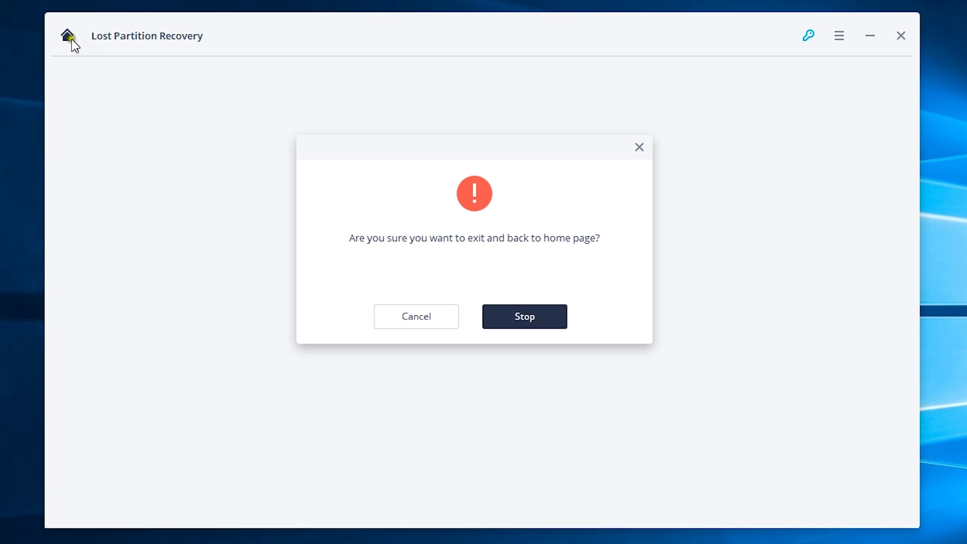
pyautogui.click(524, 312)
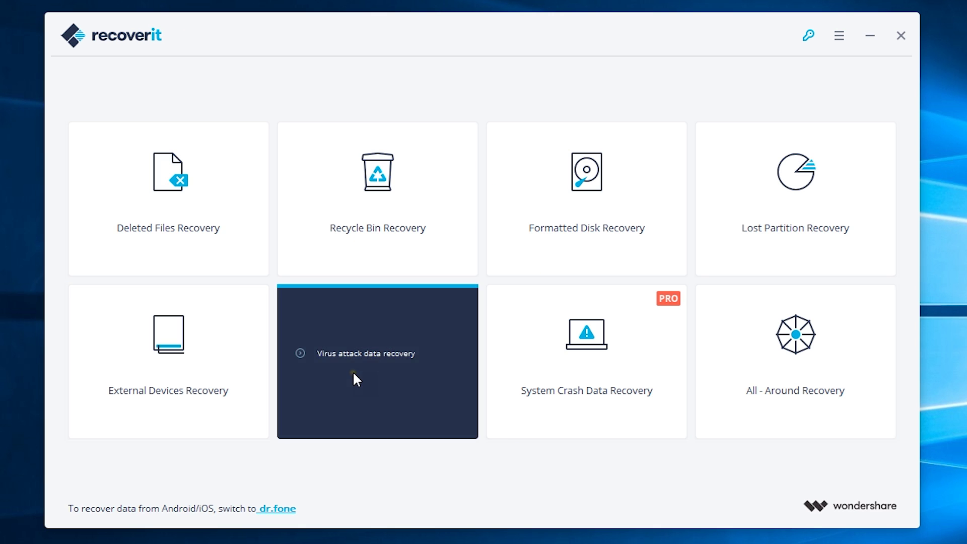
# Step: Preview the disk choices in Virus Attack Data Recovery, then return to the modes list
pyautogui.click(354, 379)
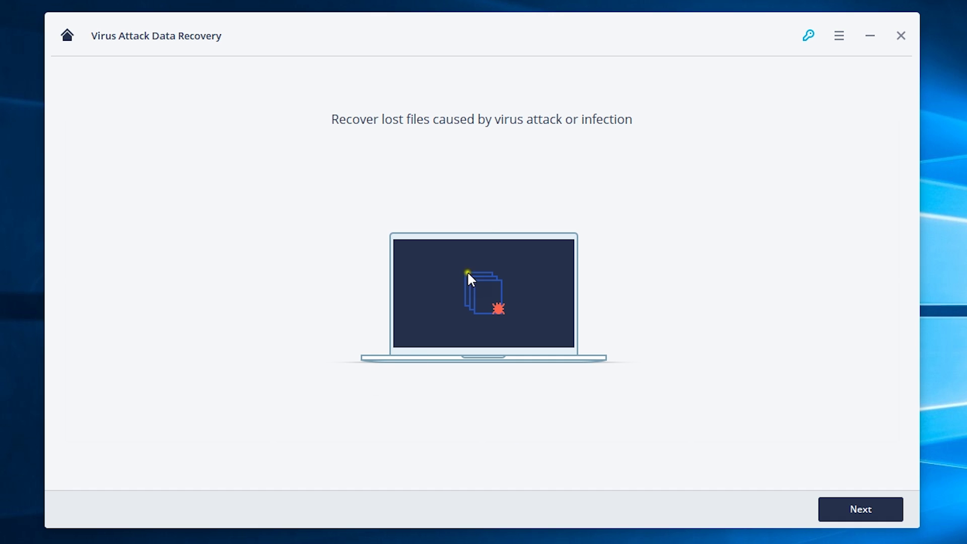
pyautogui.click(861, 510)
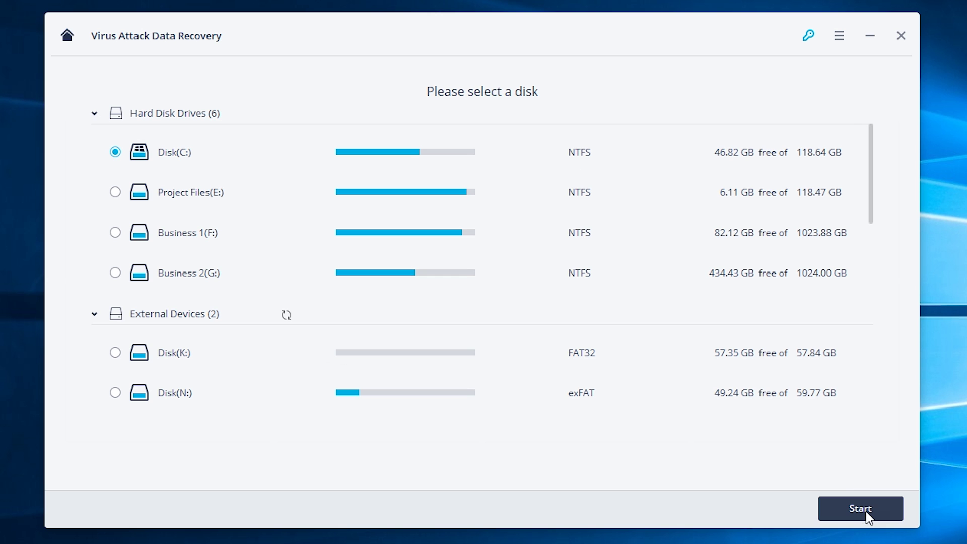
pyautogui.click(66, 34)
pyautogui.moveTo(554, 367)
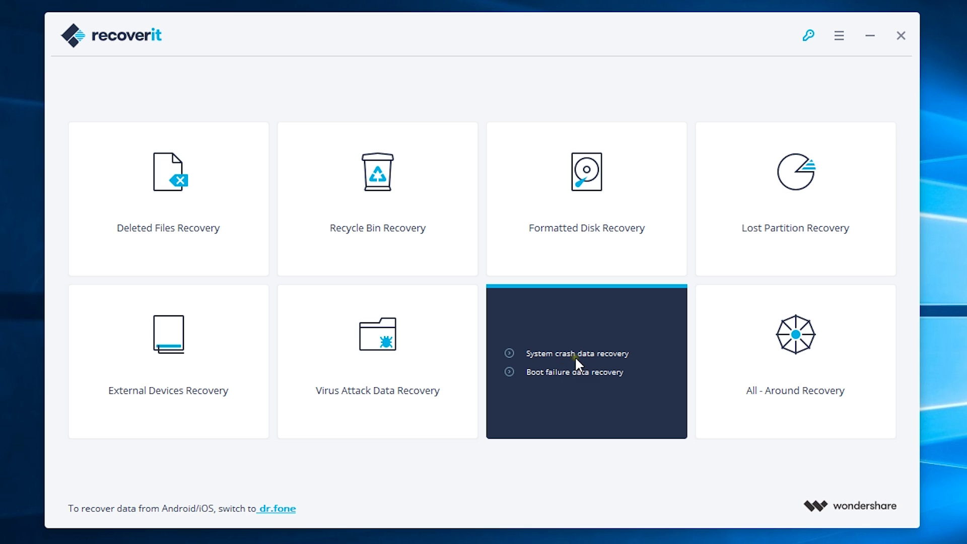
pyautogui.click(808, 374)
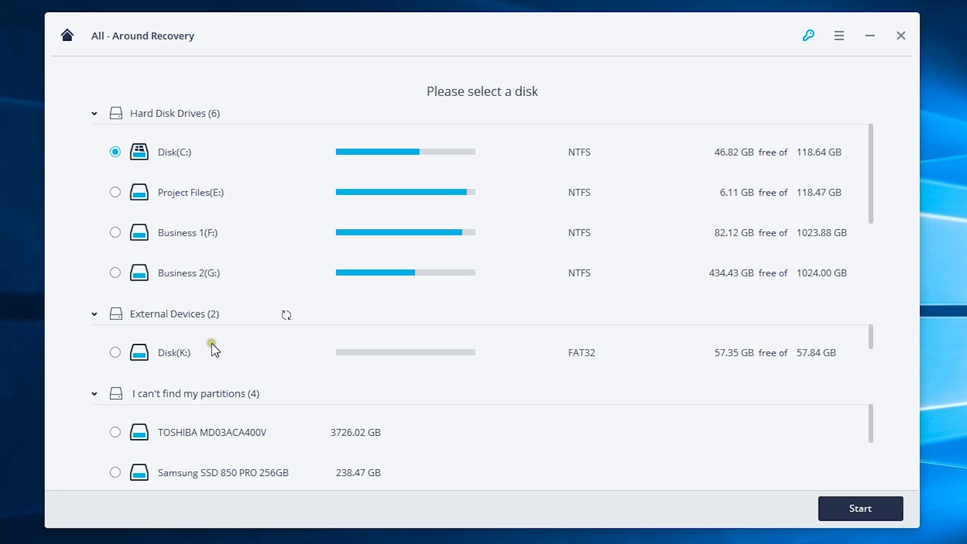
pyautogui.scroll(-2, 216, 274)
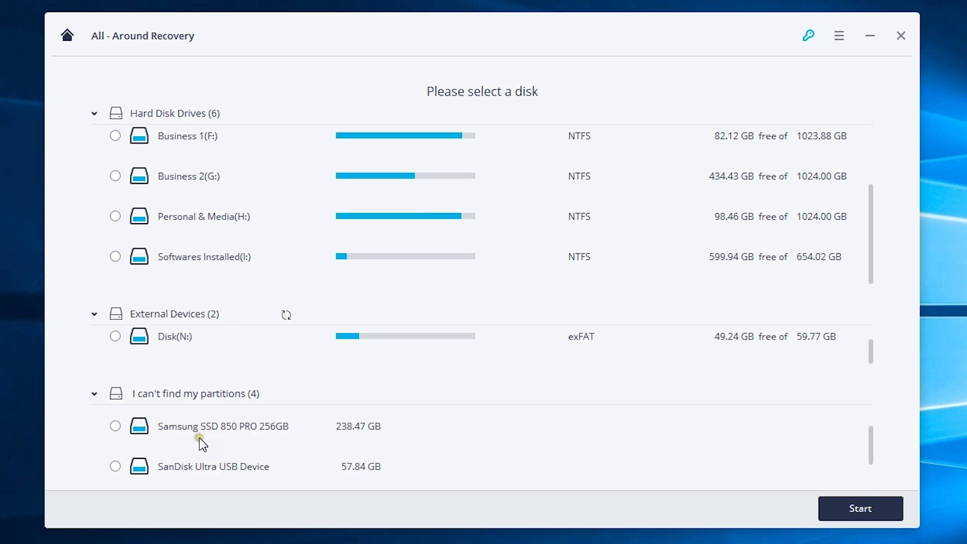
pyautogui.scroll(2, 202, 443)
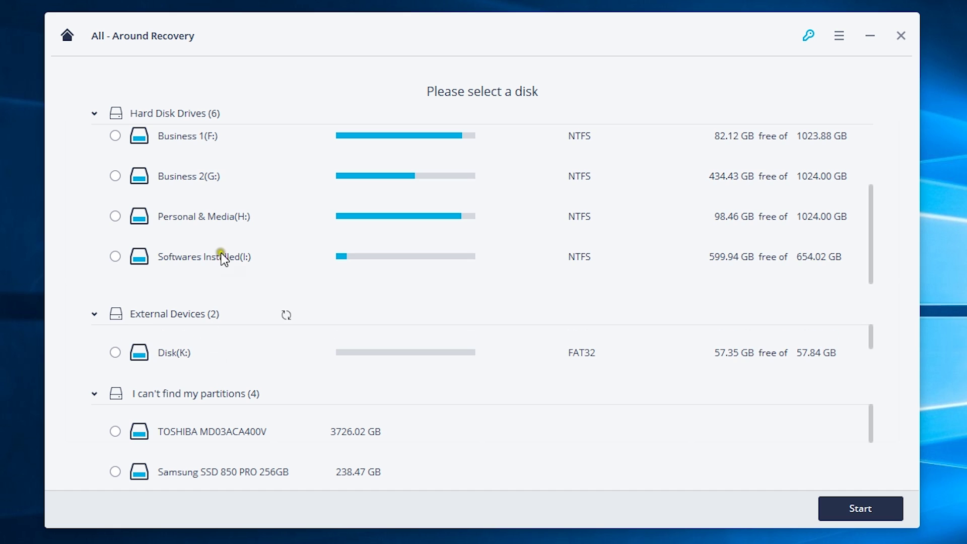
pyautogui.scroll(3, 233, 248)
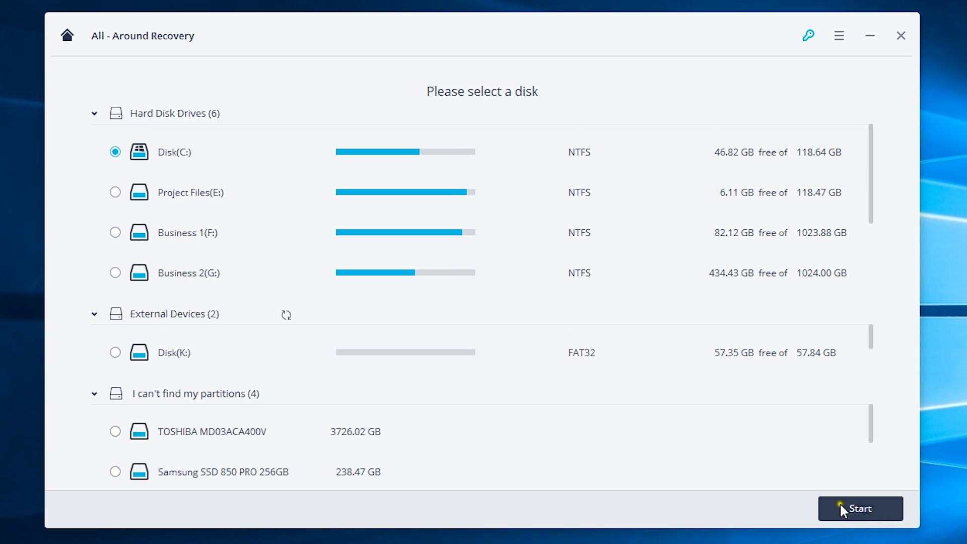
pyautogui.click(69, 35)
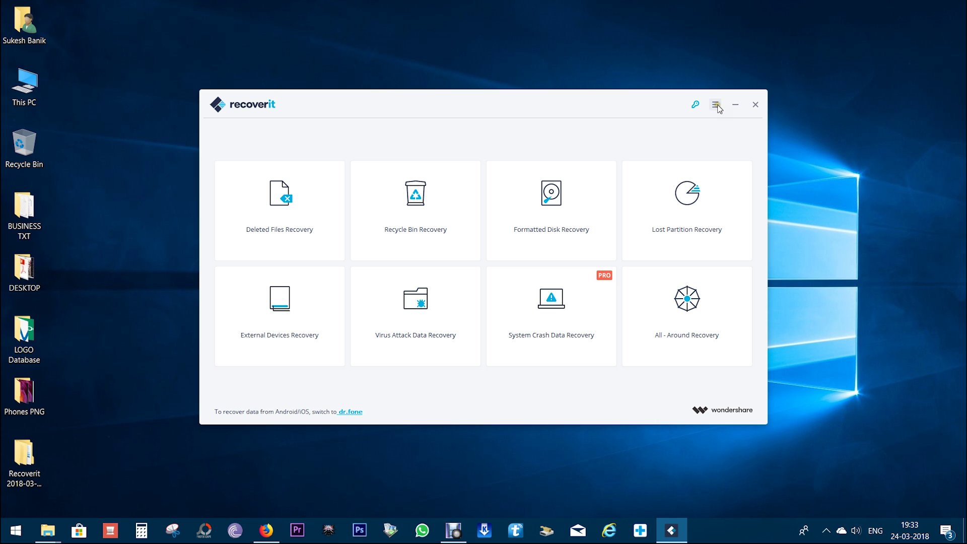
# Step: Open the Recoverit store page and highlight the $39.95 Recoverit and $59.95 Recoverit Pro prices
pyautogui.click(715, 105)
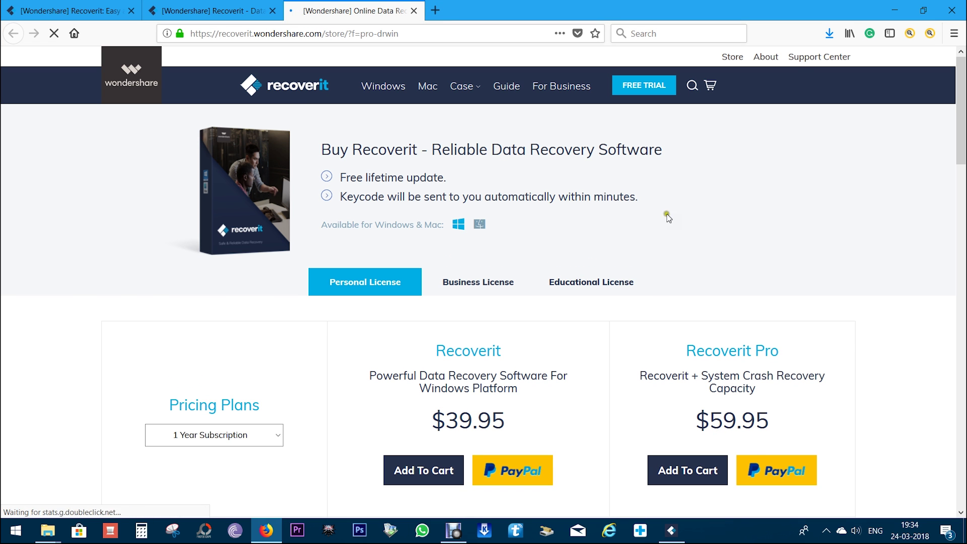
pyautogui.scroll(-3, 523, 228)
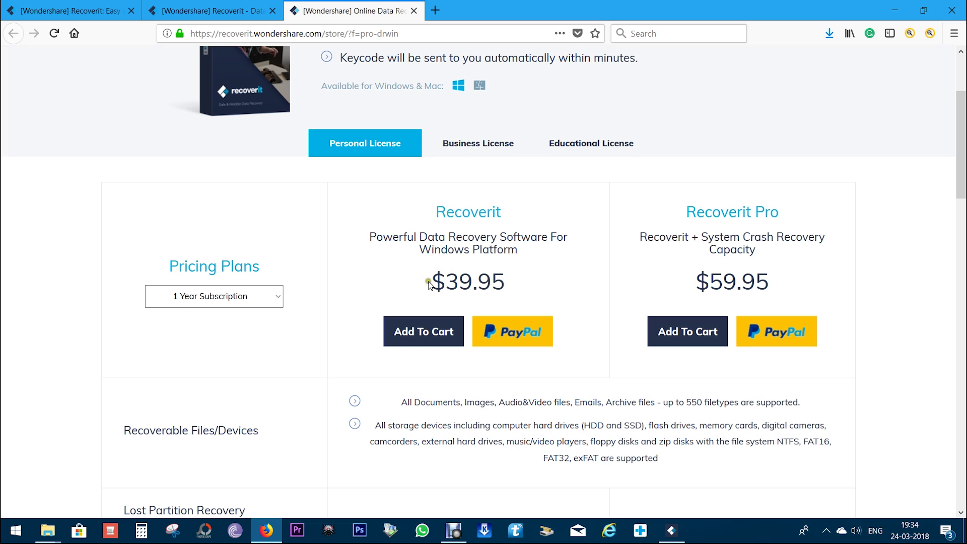
pyautogui.moveTo(428, 283); pyautogui.dragTo(521, 296)
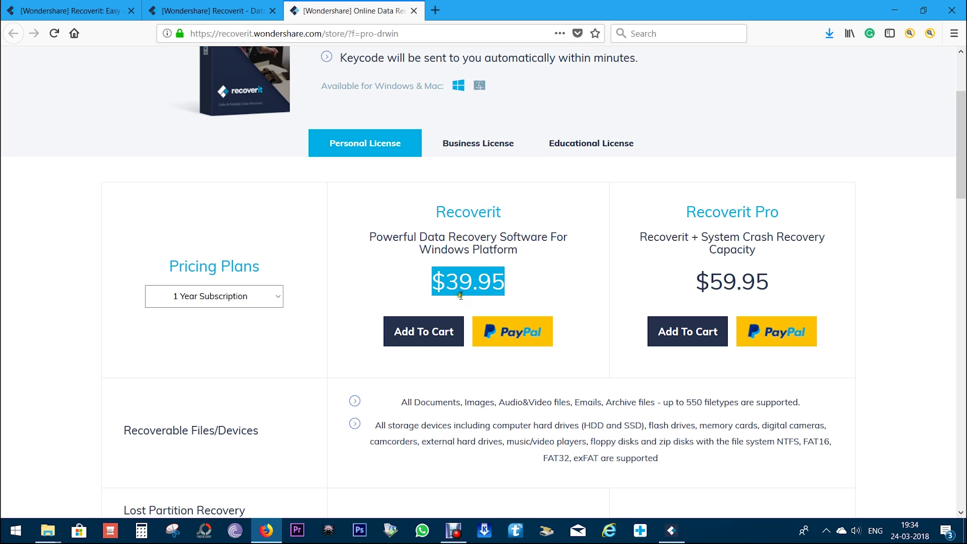
pyautogui.click(530, 282)
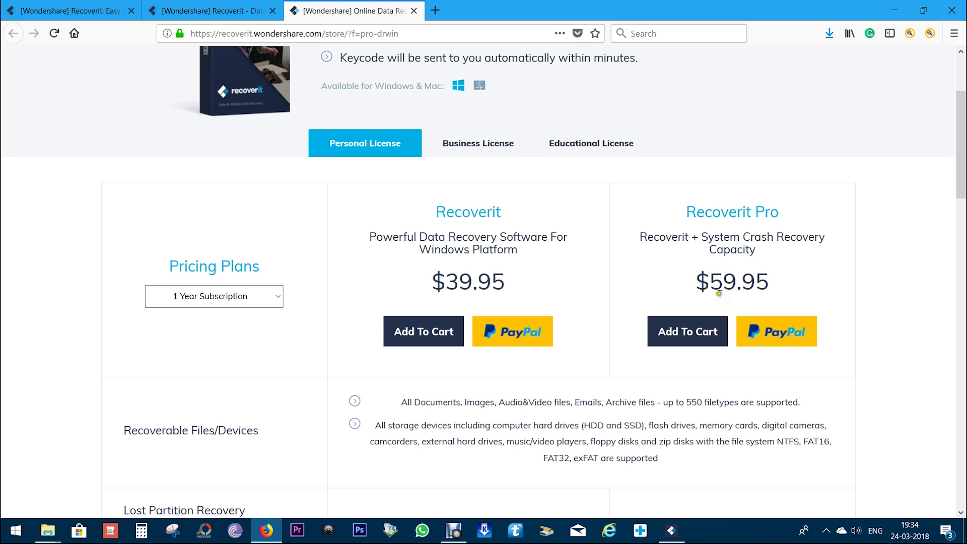
pyautogui.moveTo(694, 284); pyautogui.dragTo(773, 296)
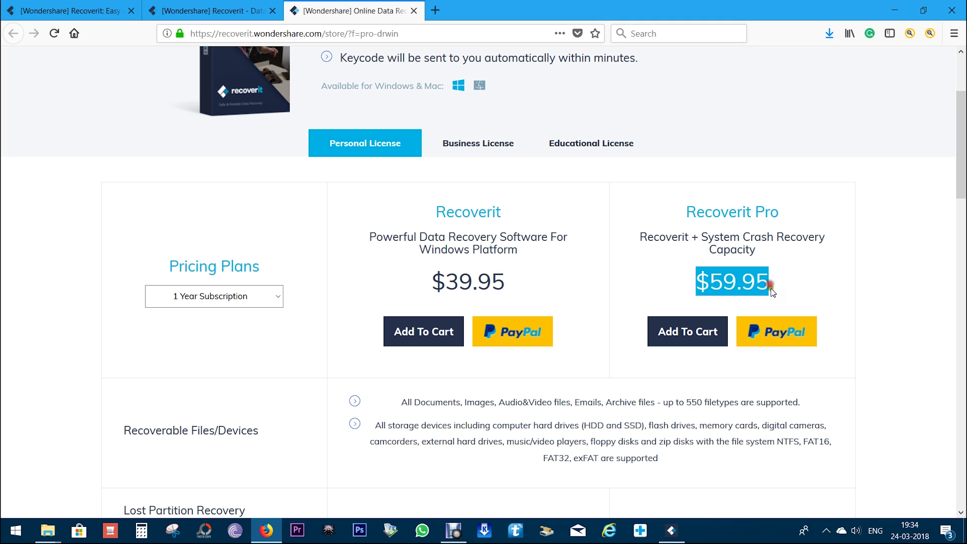
pyautogui.click(773, 293)
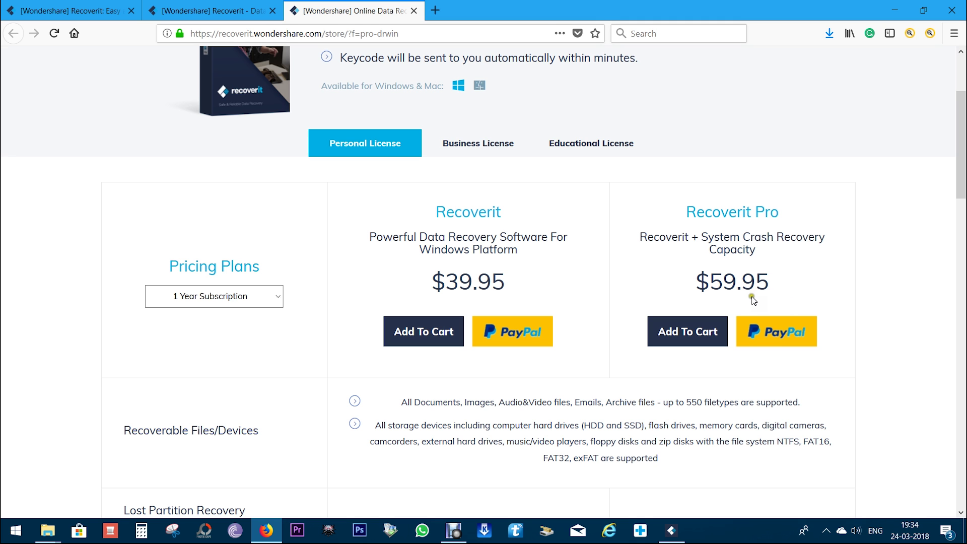
# Step: Scroll down the store page to review the features of each plan
pyautogui.scroll(-5, 746, 292)
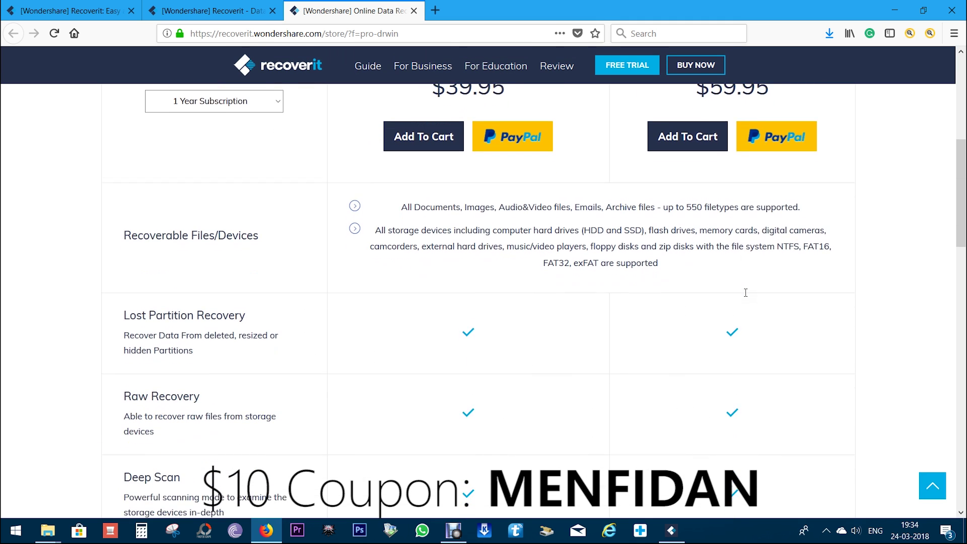
pyautogui.scroll(-5, 746, 293)
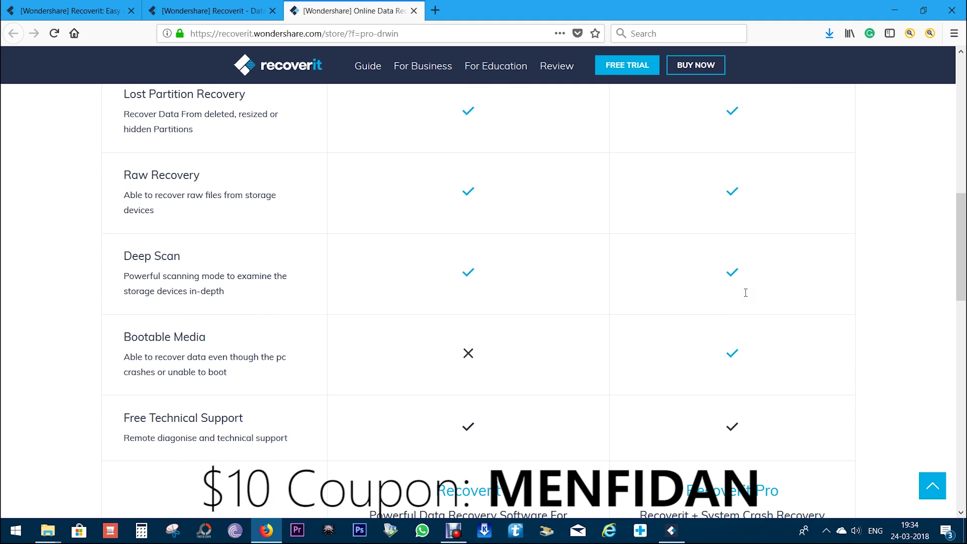
pyautogui.scroll(-2, 745, 293)
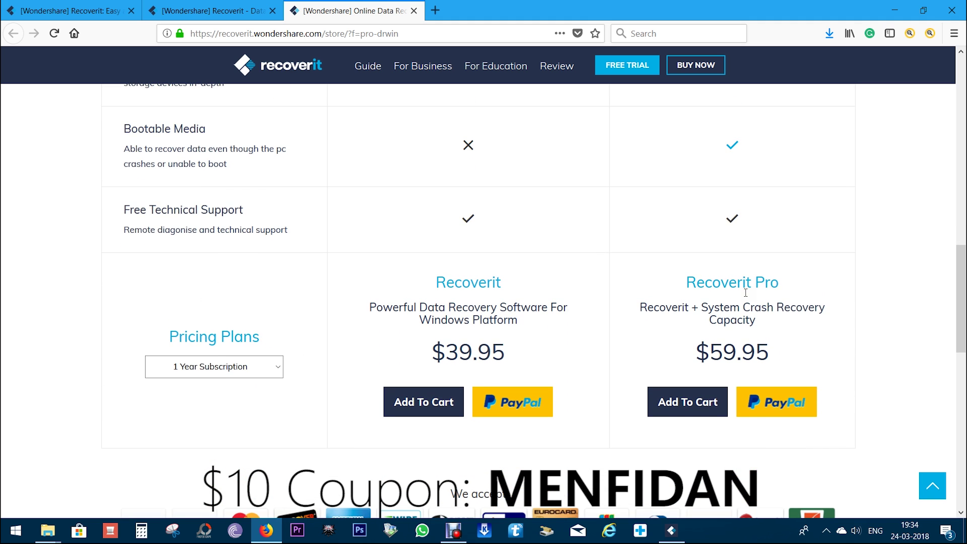
pyautogui.scroll(-3, 745, 293)
pyautogui.scroll(-1, 746, 292)
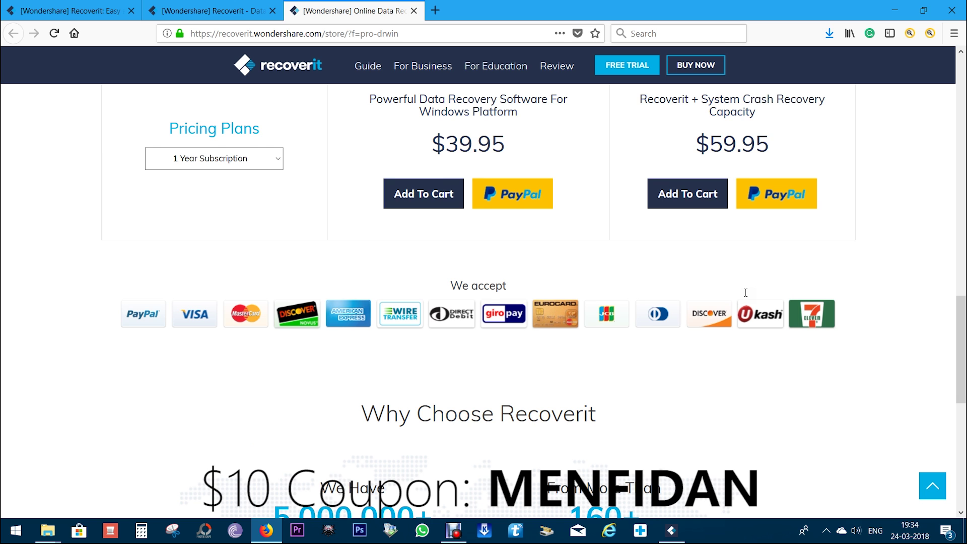
pyautogui.scroll(-4, 745, 293)
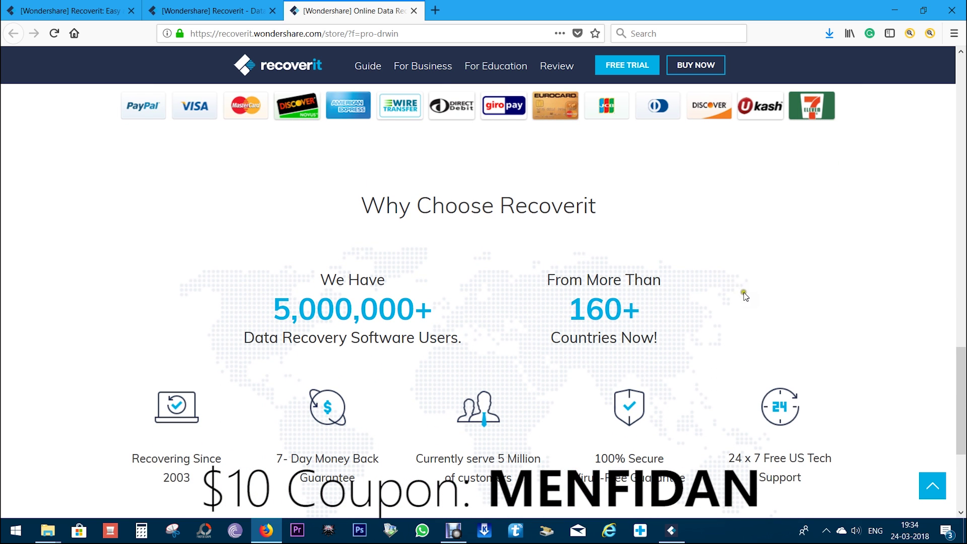
# Step: Open recoverit.wondershare.com in a new tab and read down to the Softpedia and Yahoo Tech reviews
pyautogui.click(288, 65)
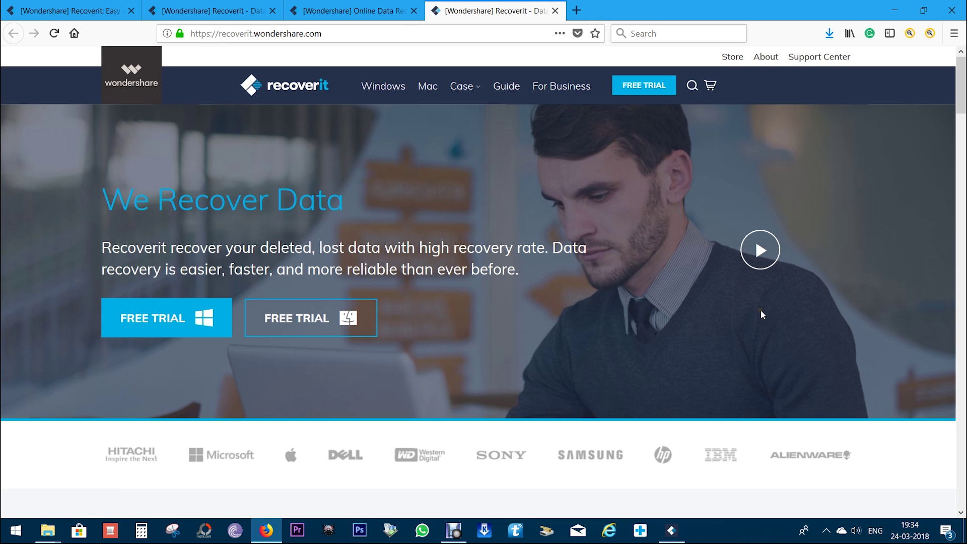
pyautogui.scroll(-6, 761, 312)
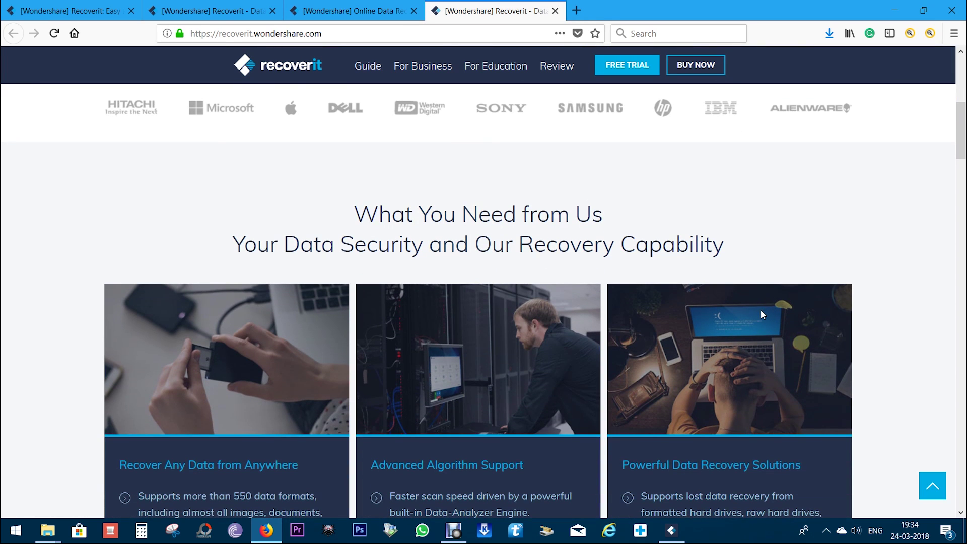
pyautogui.scroll(-5, 762, 314)
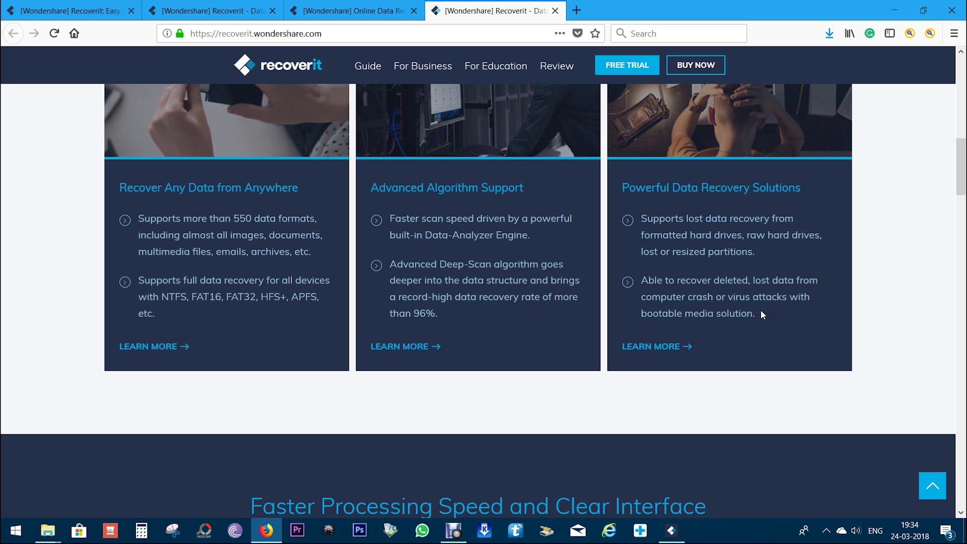
pyautogui.scroll(-7, 762, 314)
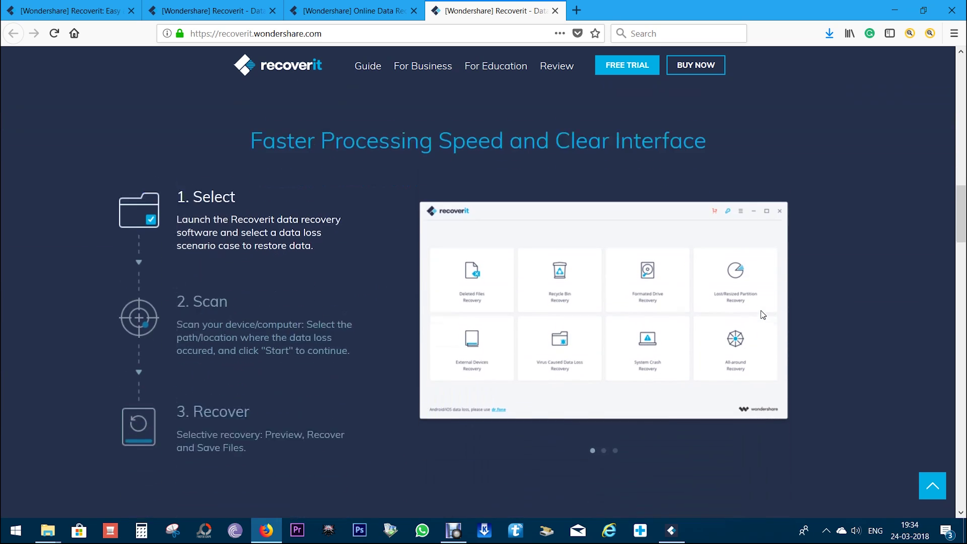
pyautogui.scroll(-6, 763, 315)
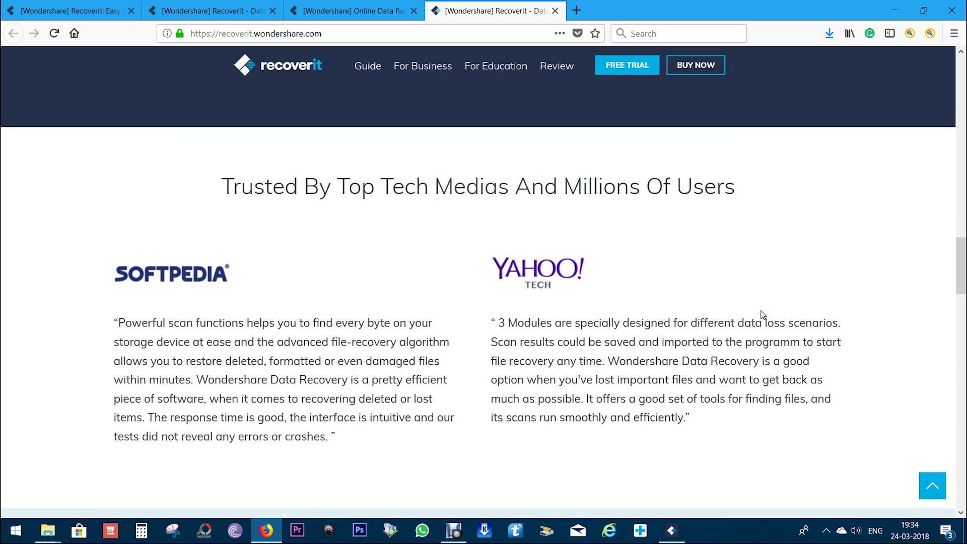